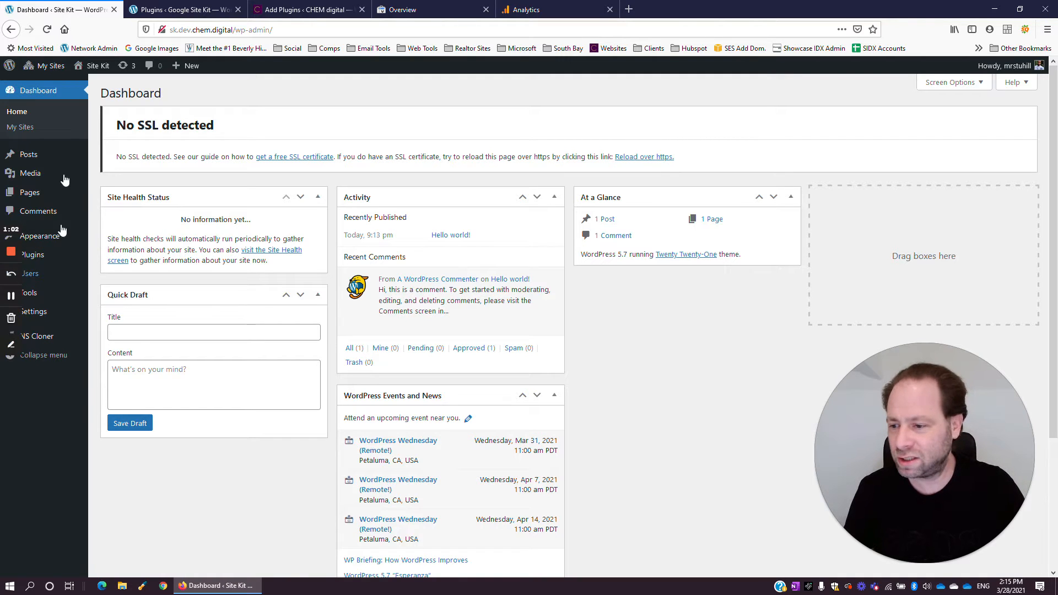
Step: Find the Site Kit by Google plugin among the installed plugins by searching "site kit" and activate it
{"action": "left_click", "coordinate": [49, 265]}
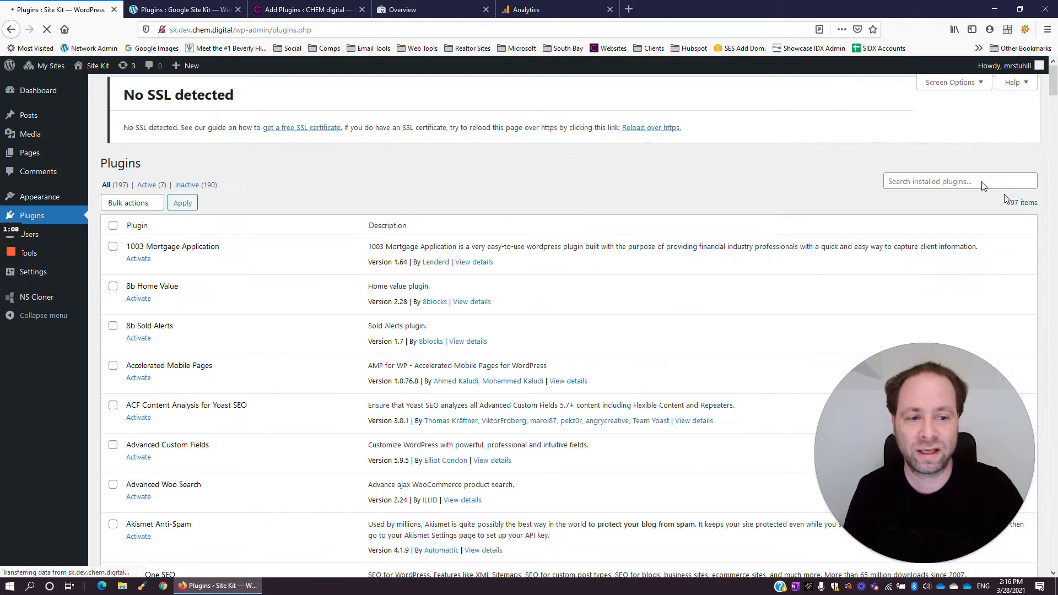
{"action": "left_click", "coordinate": [991, 185]}
{"action": "type", "text": "site kit"}
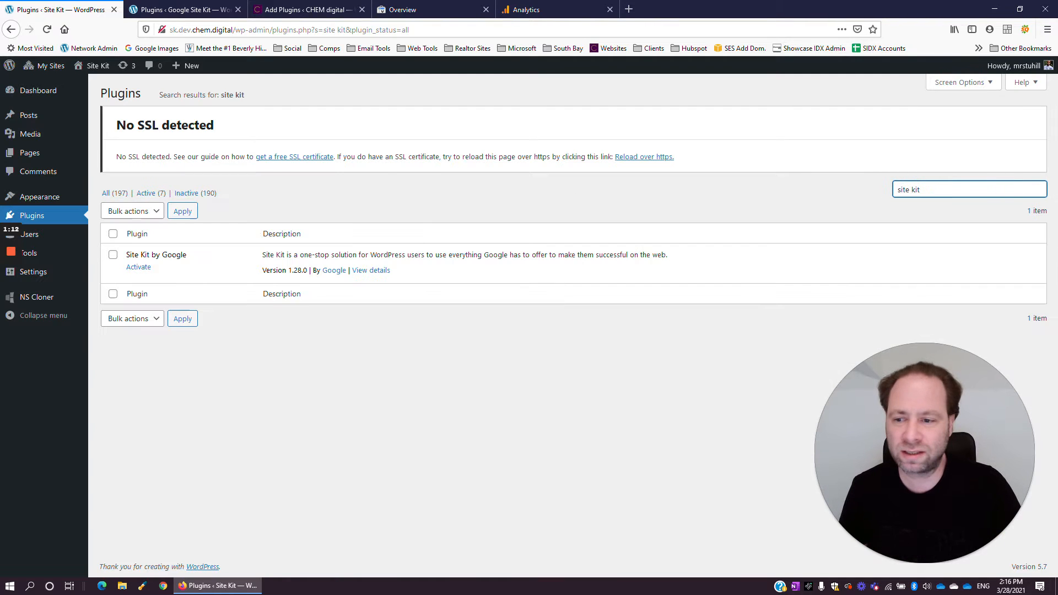
{"action": "left_click", "coordinate": [142, 271]}
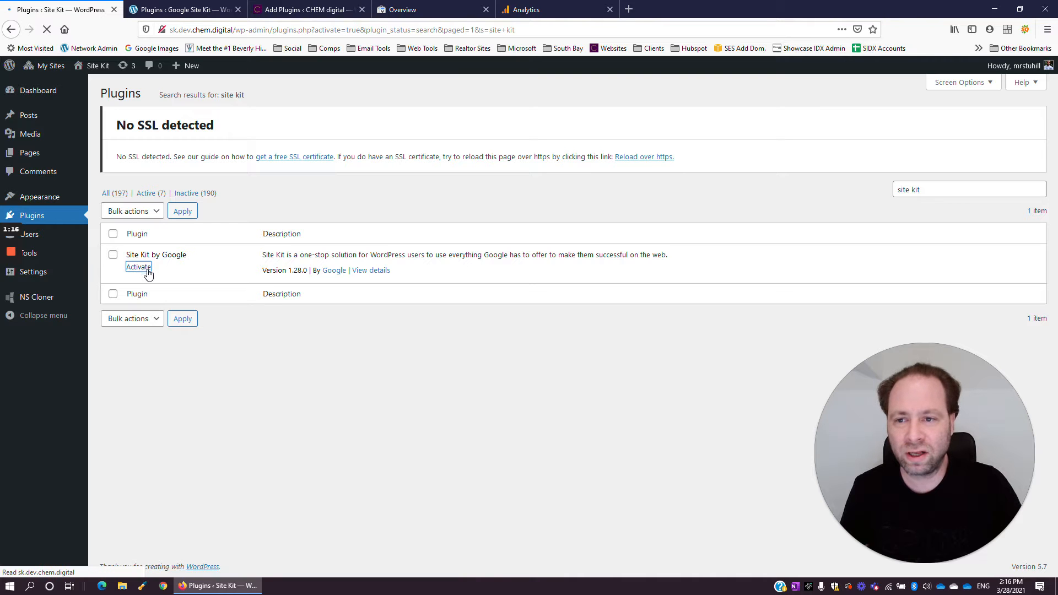
Step: Check how the Site Kit plugin is listed on the two other open WordPress sites and return to the site being set up
{"action": "left_click", "coordinate": [283, 12]}
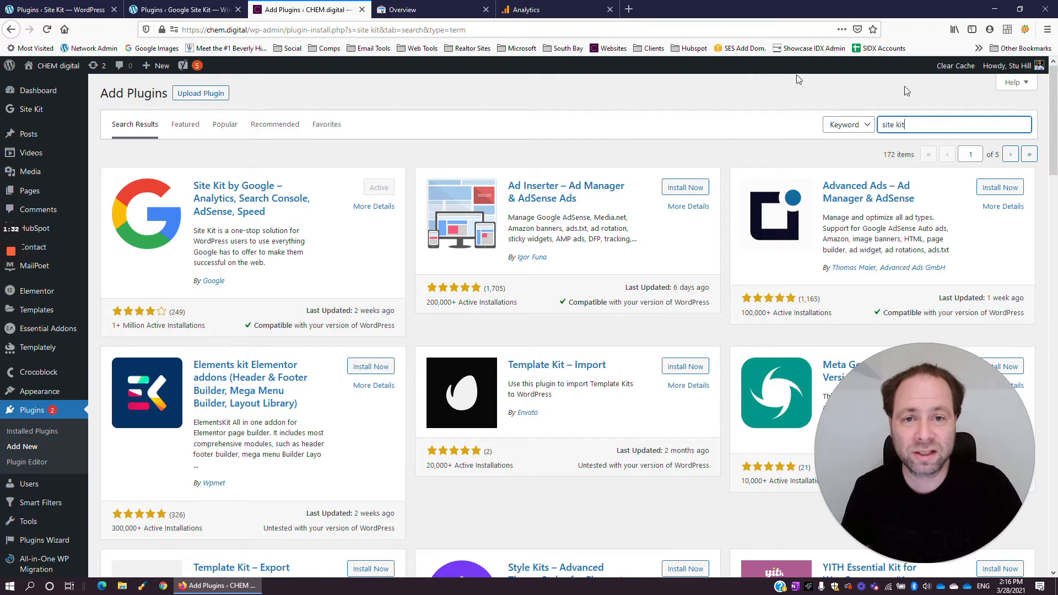
{"action": "mouse_move", "coordinate": [912, 125]}
{"action": "left_mouse_down"}
{"action": "mouse_move", "coordinate": [880, 126]}
{"action": "mouse_move", "coordinate": [912, 127]}
{"action": "left_mouse_up"}
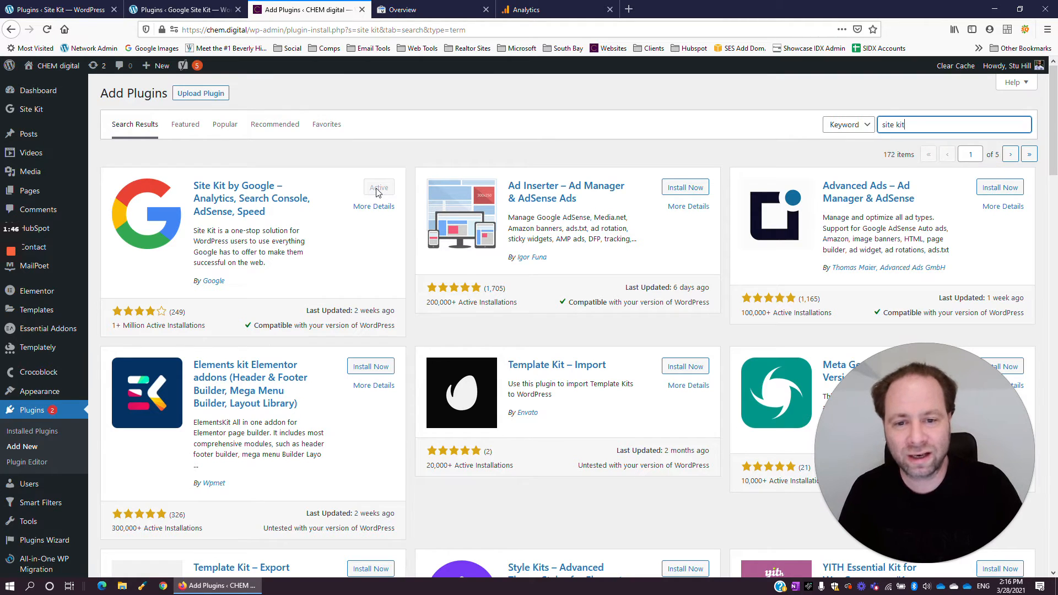
{"action": "left_click", "coordinate": [182, 10]}
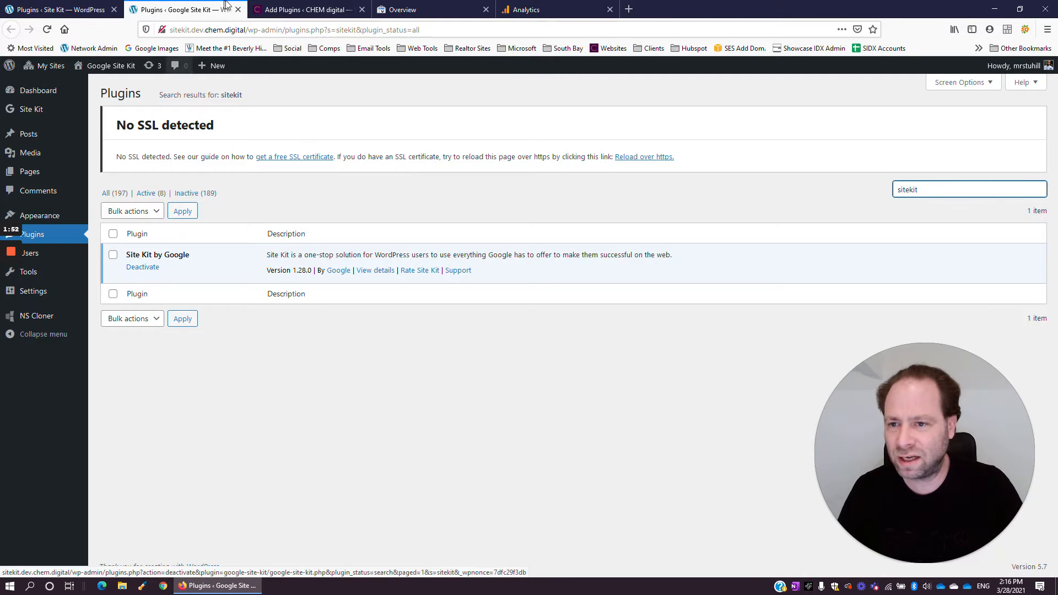
{"action": "left_click", "coordinate": [78, 10]}
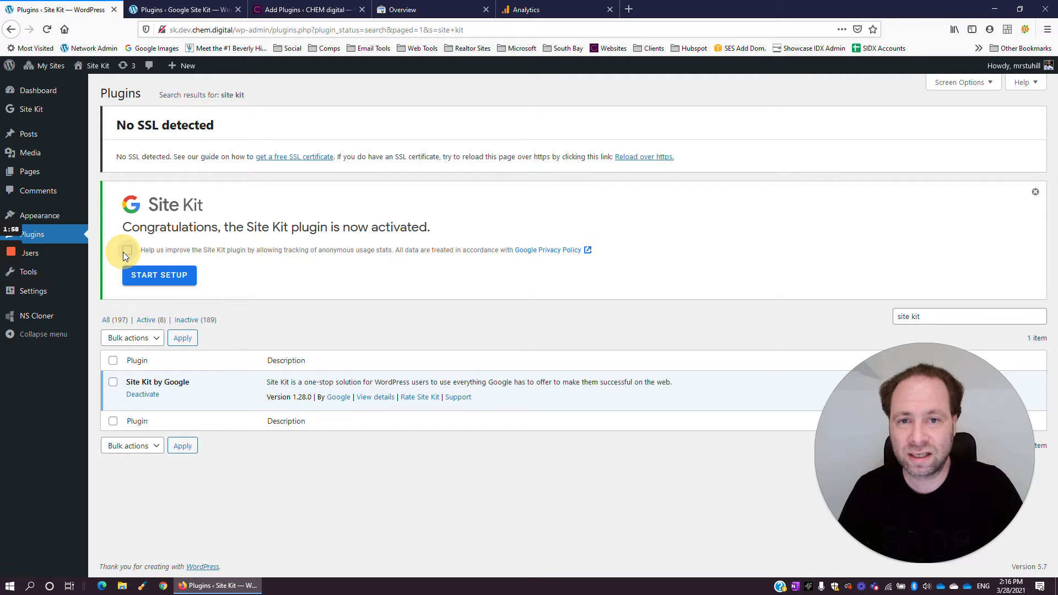
Step: Start the Site Kit setup, sign in with the agency's Google account and allow Site Kit the requested access
{"action": "left_click", "coordinate": [161, 281]}
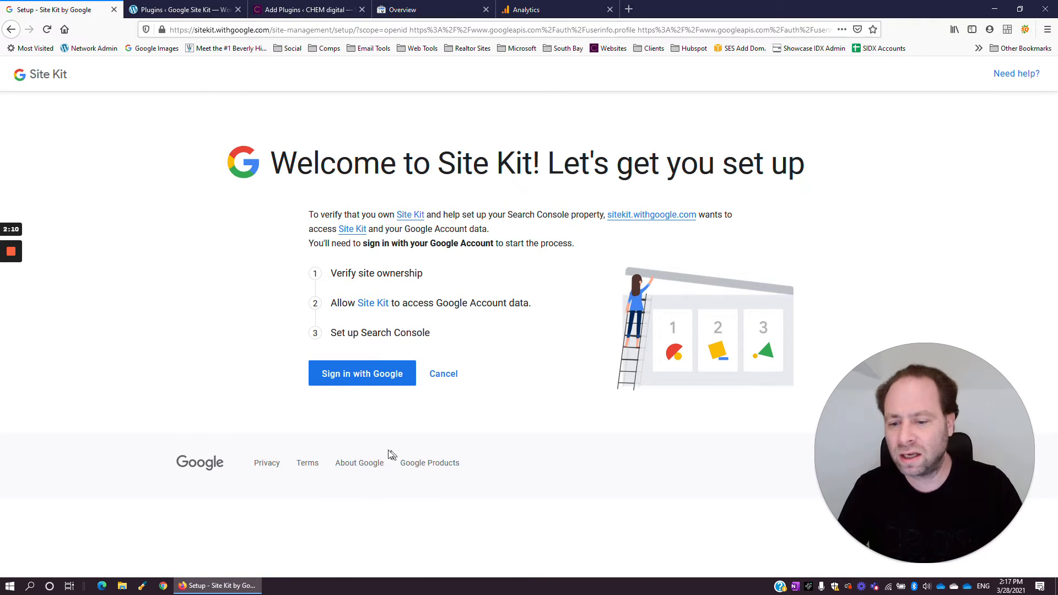
{"action": "left_click", "coordinate": [345, 383]}
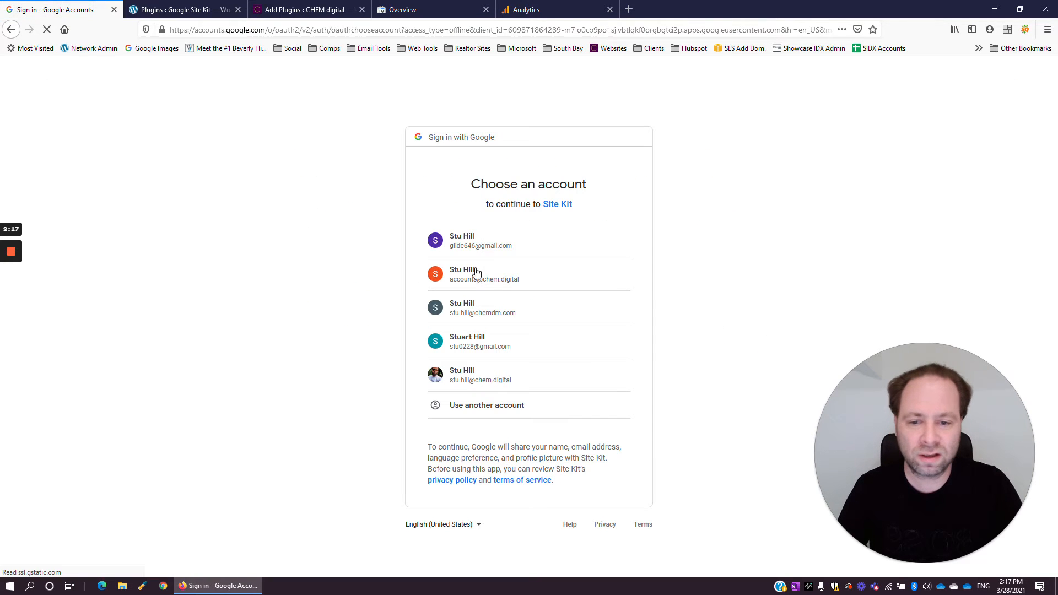
{"action": "left_click", "coordinate": [487, 281]}
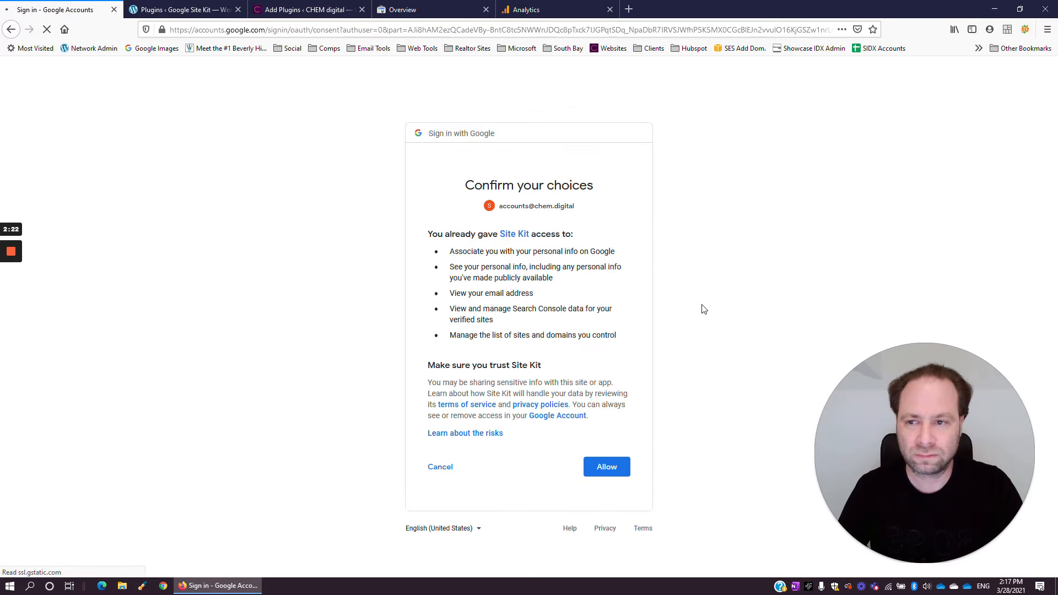
{"action": "left_click", "coordinate": [607, 465]}
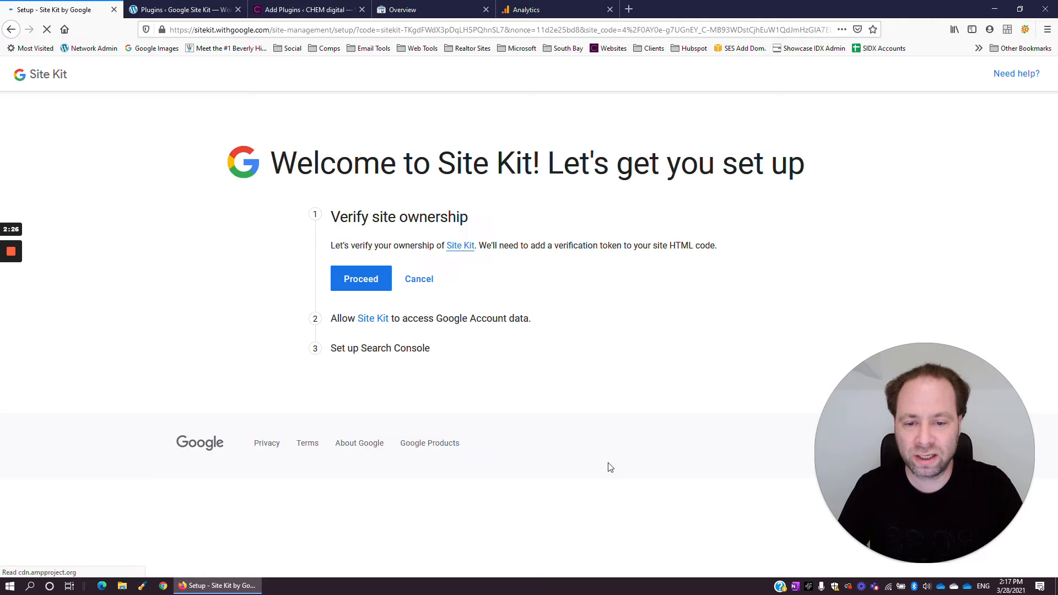
Step: Verify ownership of the site and allow it to access Google Account data
{"action": "left_click", "coordinate": [359, 281]}
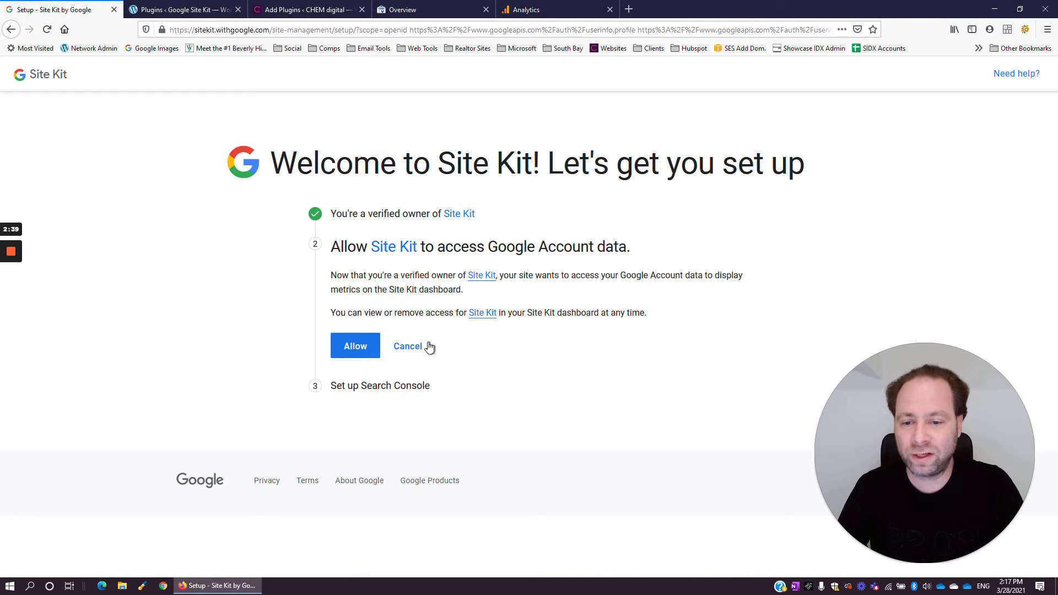
{"action": "left_click", "coordinate": [357, 346]}
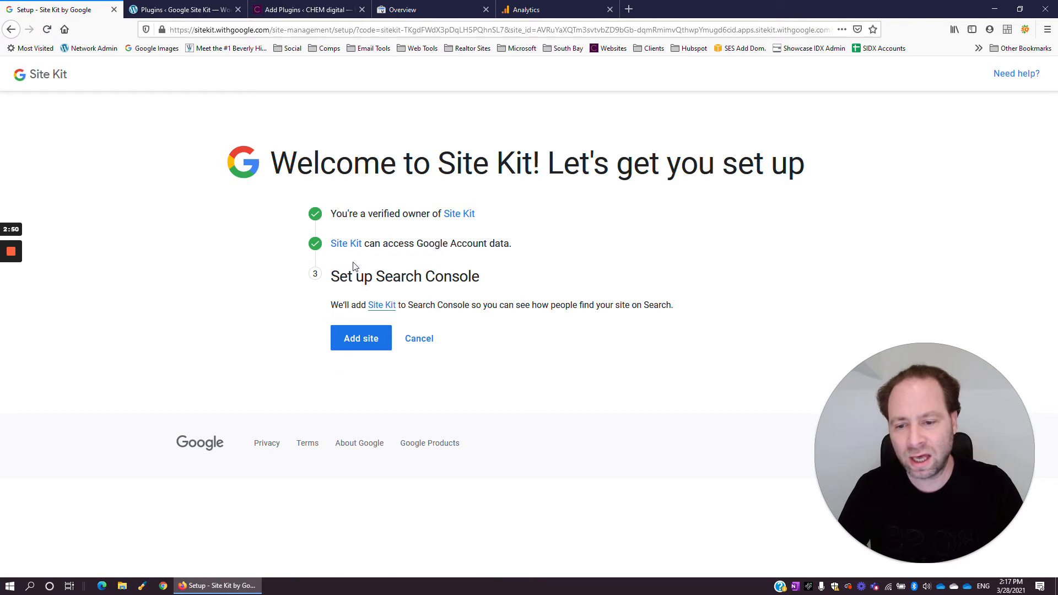
Step: Add the site to Search Console and finish the setup by going to the Site Kit dashboard
{"action": "left_click_drag", "start_coordinate": [339, 277], "coordinate": [484, 269]}
{"action": "left_click", "coordinate": [484, 269]}
{"action": "left_click", "coordinate": [357, 339]}
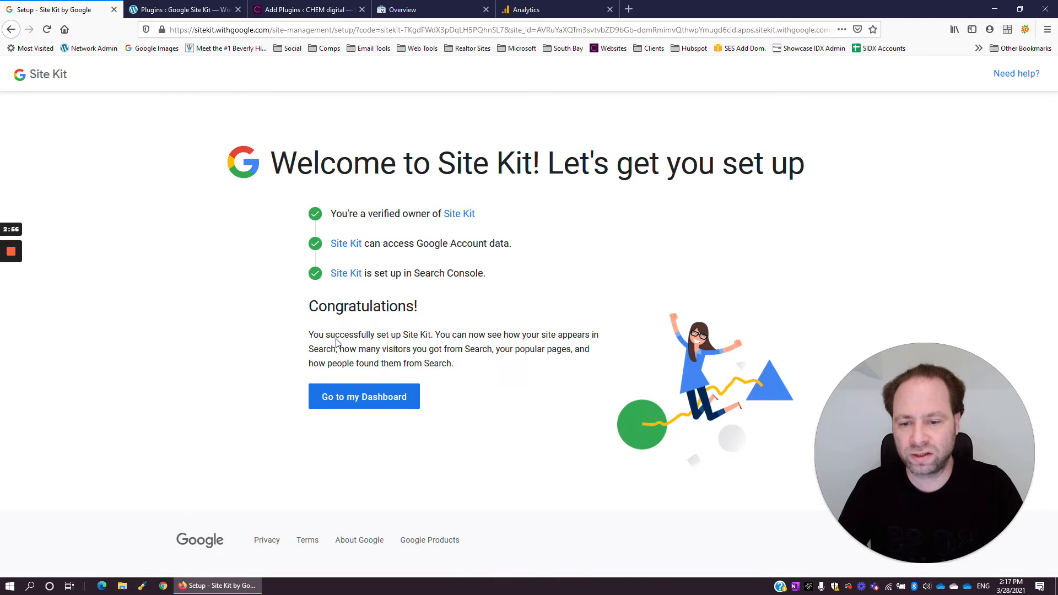
{"action": "left_click", "coordinate": [339, 396]}
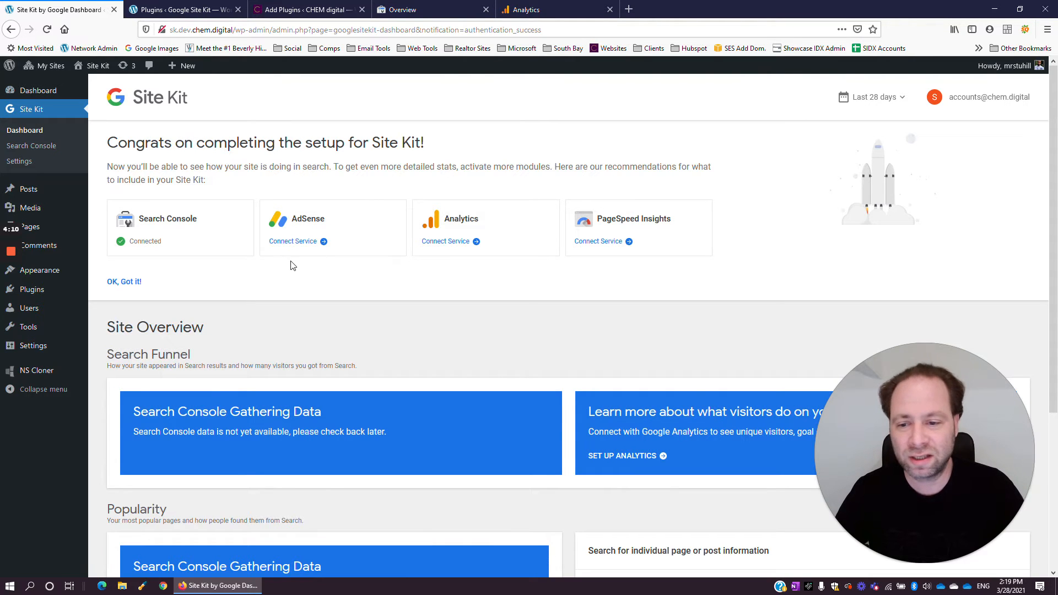
Step: Start connecting the Analytics service and authorize it with the same Google account
{"action": "left_click", "coordinate": [465, 245]}
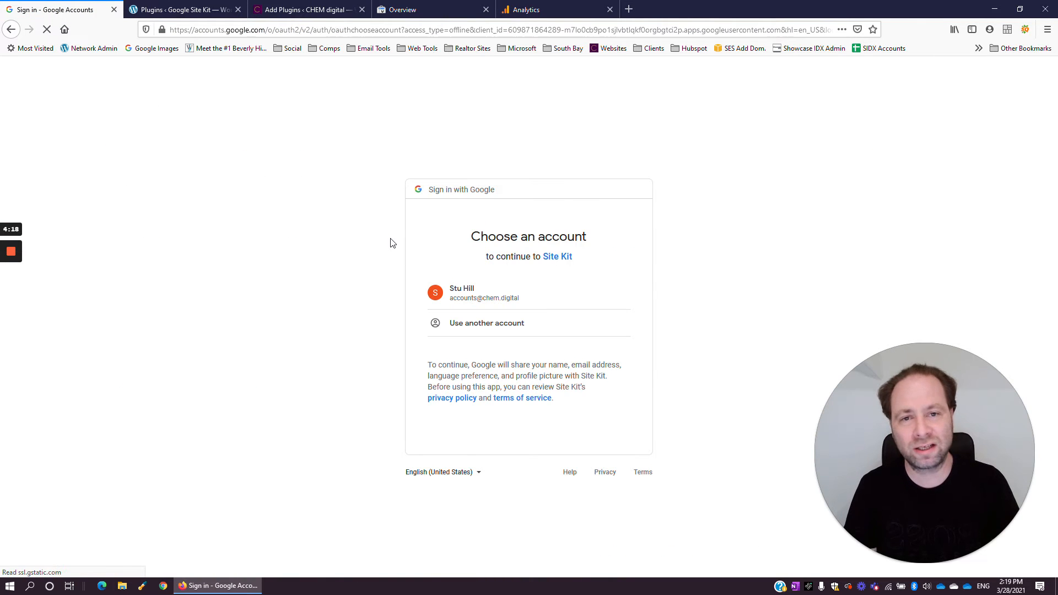
{"action": "left_click", "coordinate": [568, 295]}
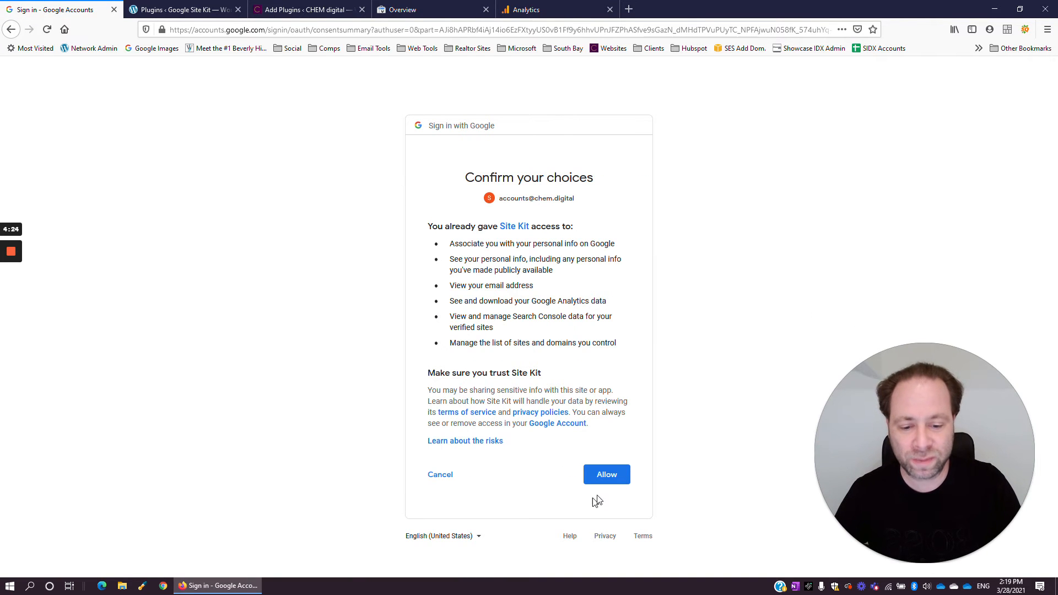
{"action": "left_click", "coordinate": [608, 475]}
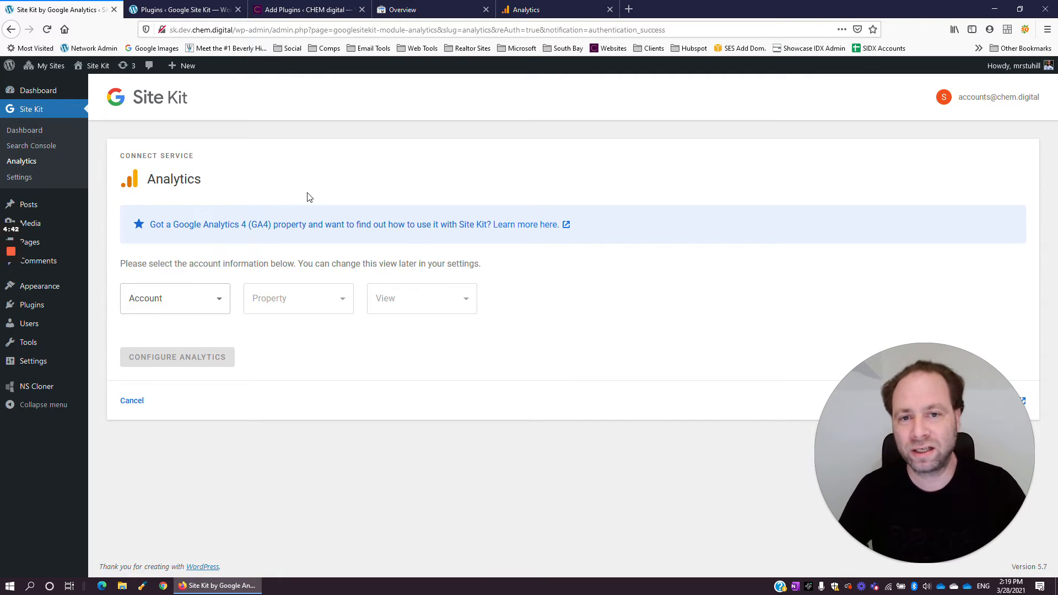
Step: Create a new Analytics account with the pre-filled site details and grant Site Kit permission through the Google account
{"action": "left_click", "coordinate": [207, 299]}
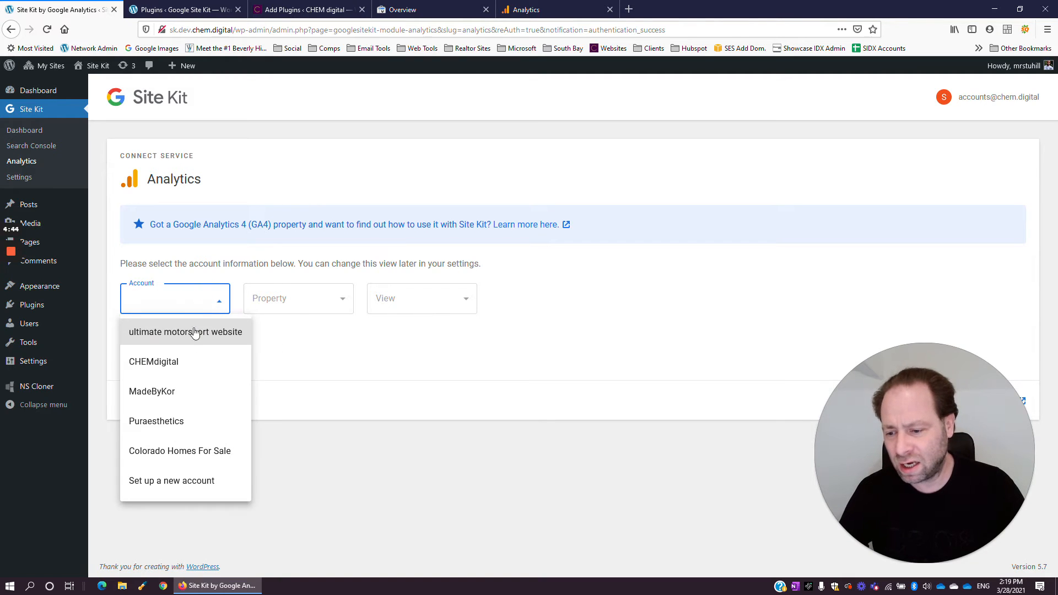
{"action": "left_click", "coordinate": [220, 482]}
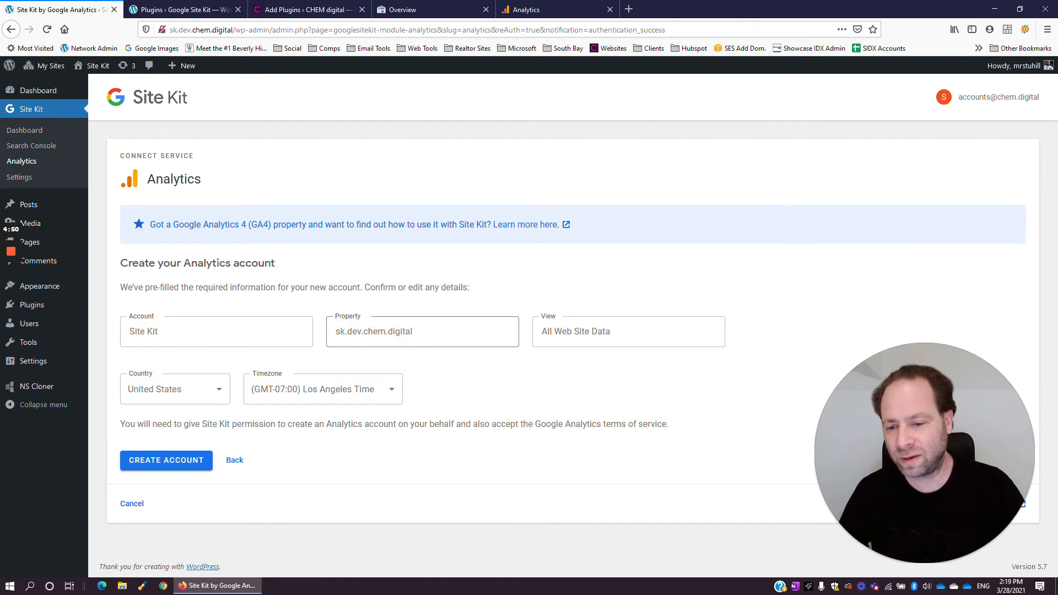
{"action": "left_click", "coordinate": [136, 465]}
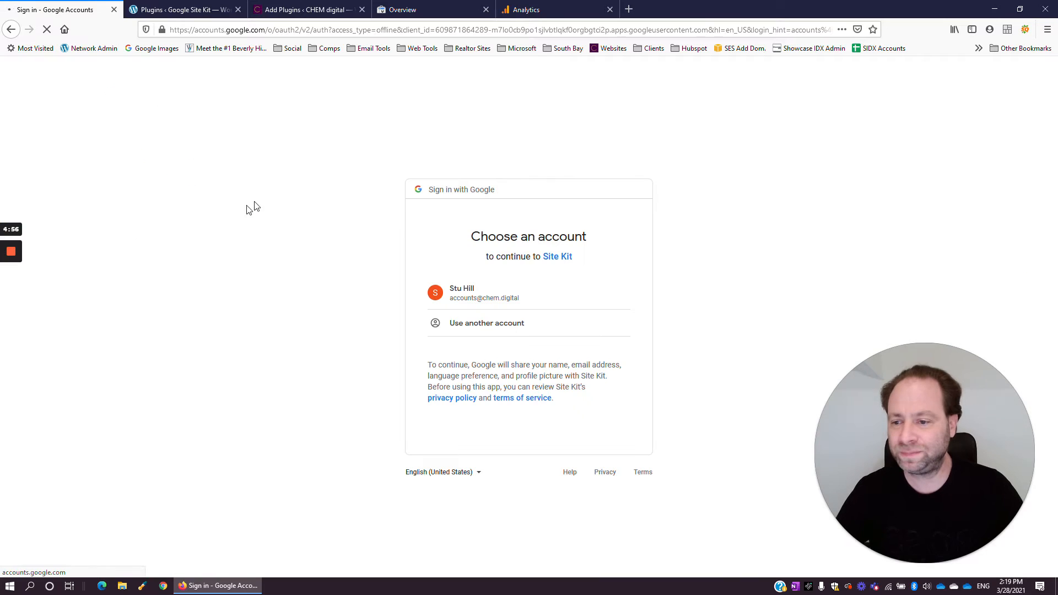
{"action": "left_click", "coordinate": [519, 294]}
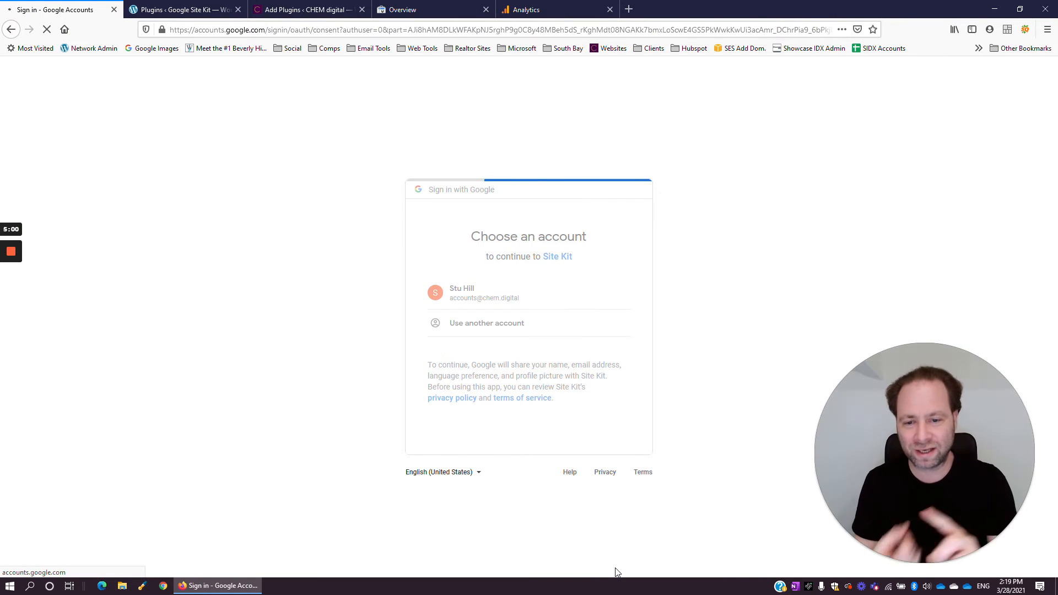
{"action": "left_click", "coordinate": [607, 488]}
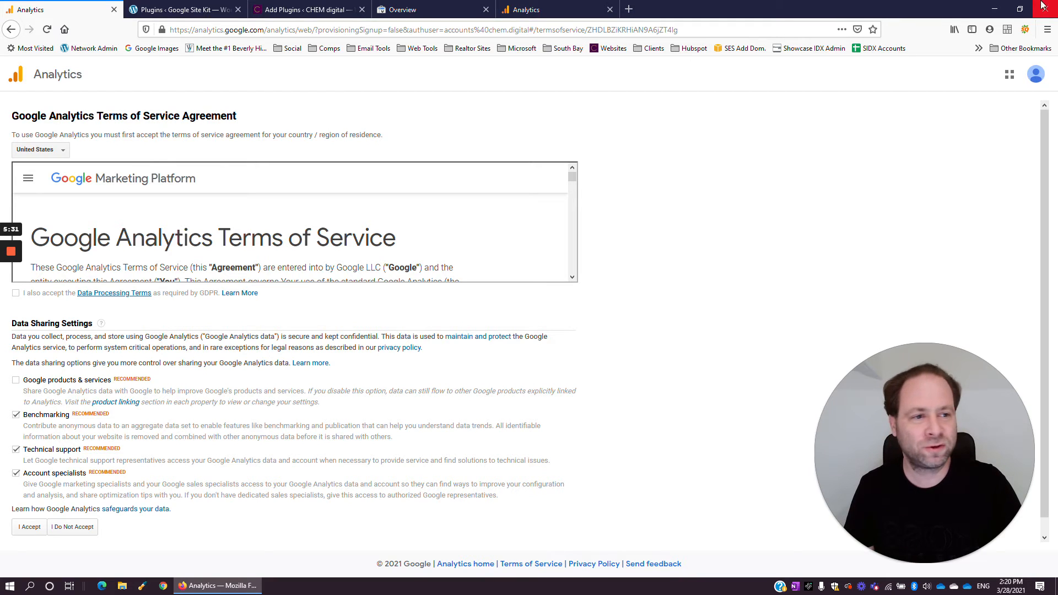
Step: Accept the Data Processing Terms, enable data sharing for Google products & services, and submit the Analytics agreement
{"action": "left_click", "coordinate": [1020, 9]}
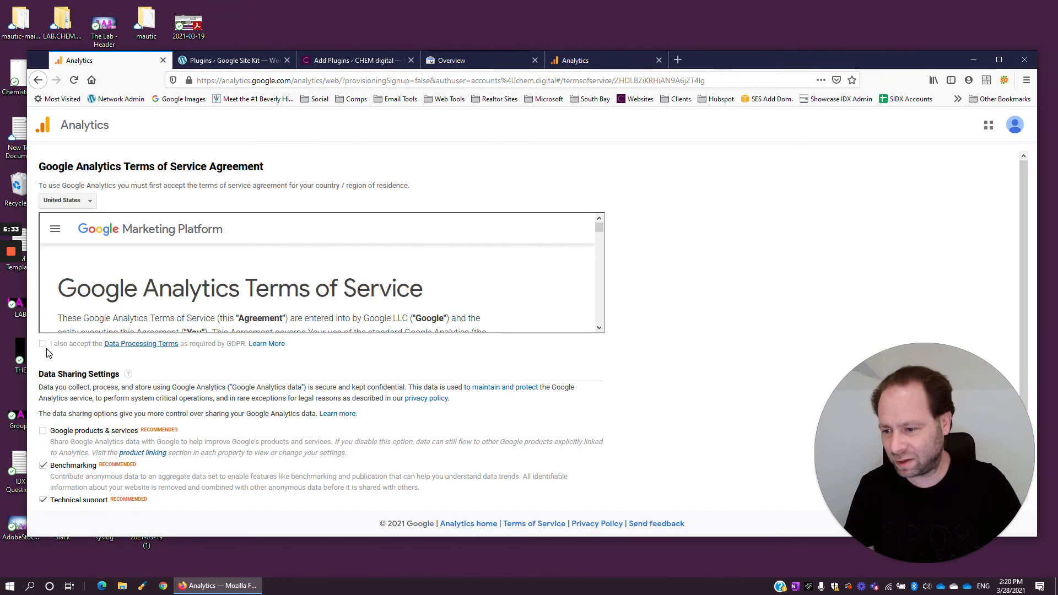
{"action": "double_click", "coordinate": [771, 57]}
{"action": "left_click", "coordinate": [17, 382]}
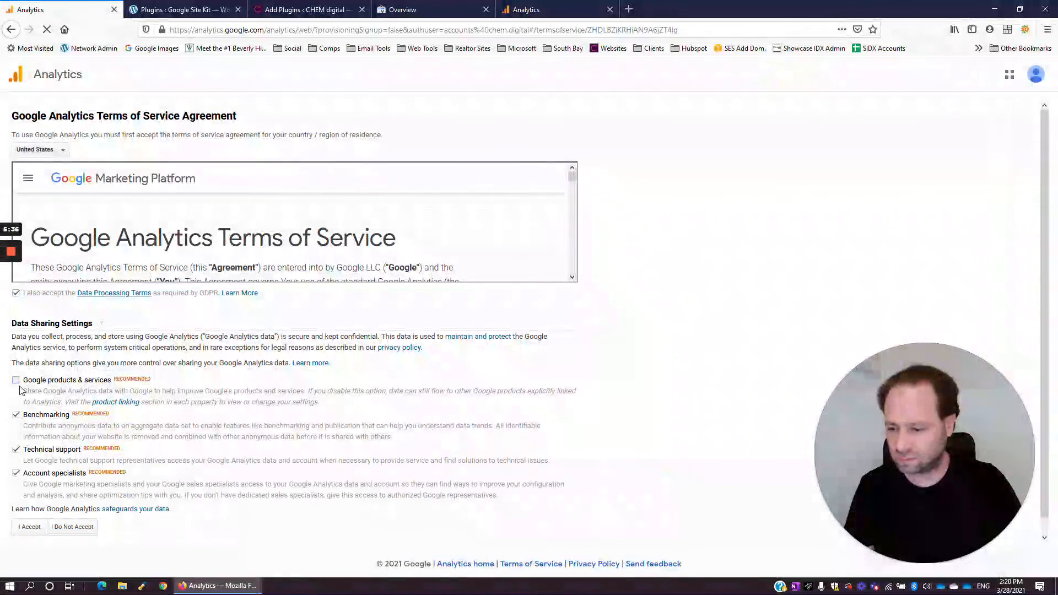
{"action": "left_click", "coordinate": [29, 511]}
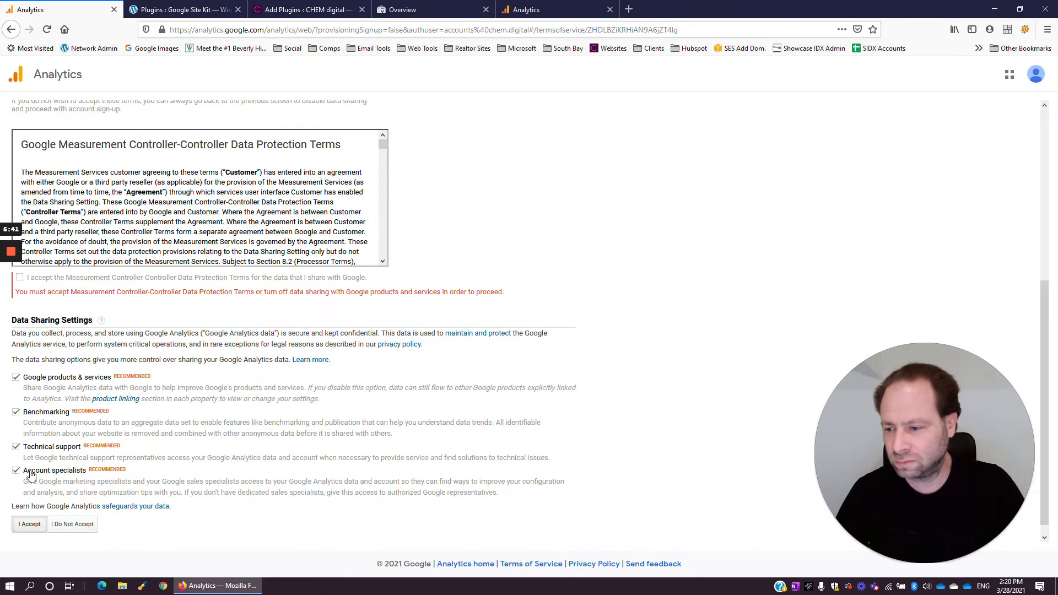
Step: Accept the Measurement Controller-Controller Data Protection Terms, submit the Analytics agreement and go to the Site Kit dashboard
{"action": "left_click", "coordinate": [11, 274]}
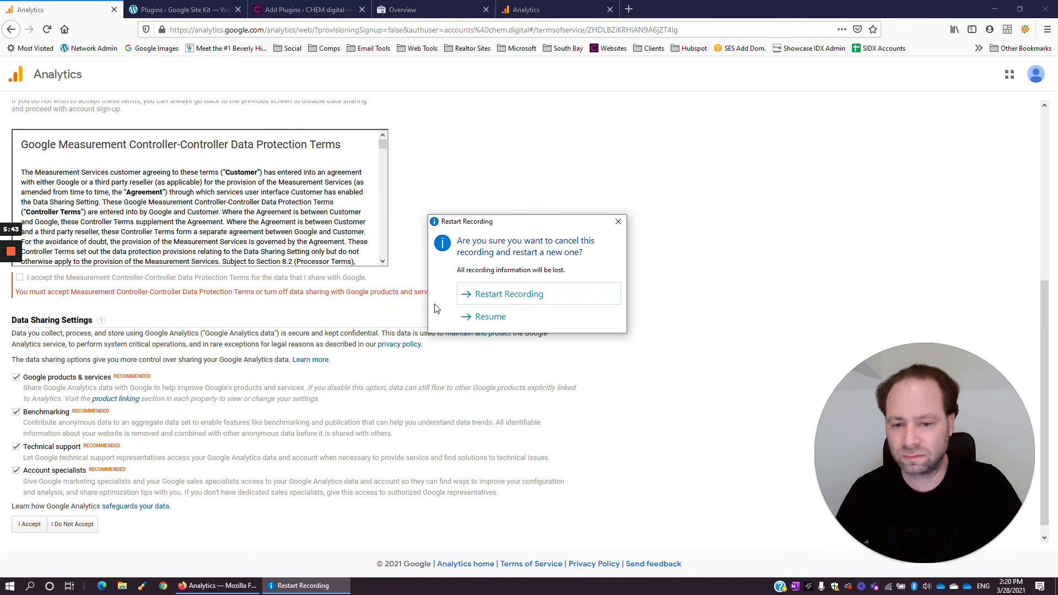
{"action": "left_click", "coordinate": [507, 316]}
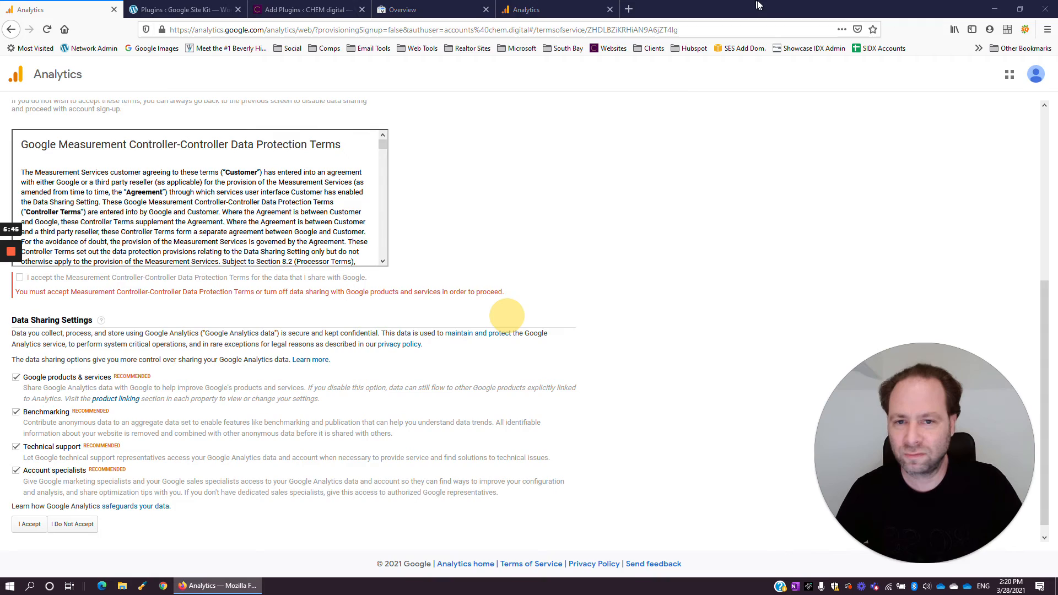
{"action": "left_click", "coordinate": [43, 328]}
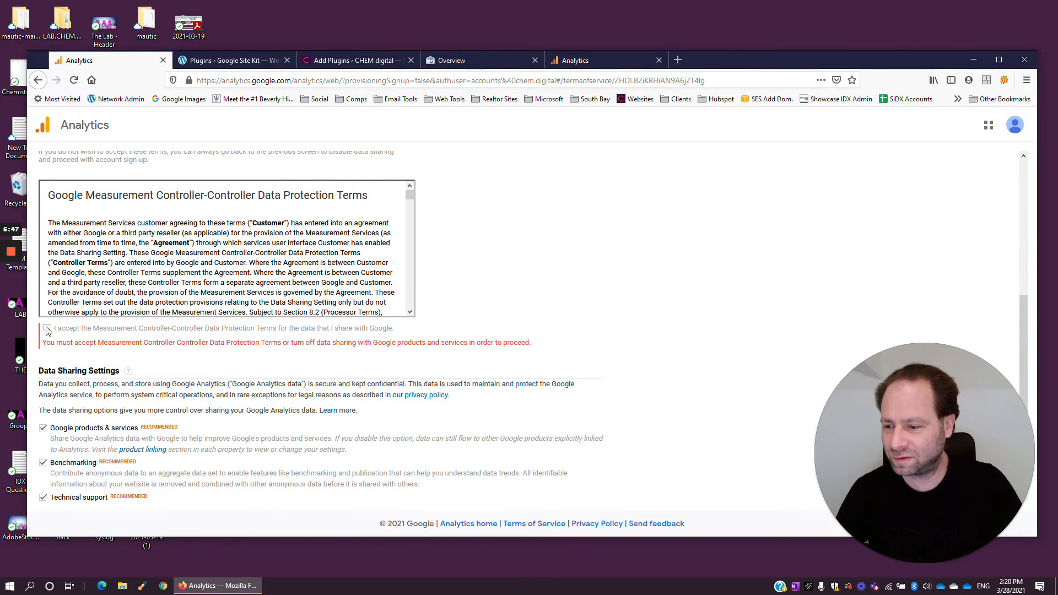
{"action": "scroll", "coordinate": [55, 452], "scroll_direction": "down", "scroll_amount": 3}
{"action": "left_click", "coordinate": [56, 472]}
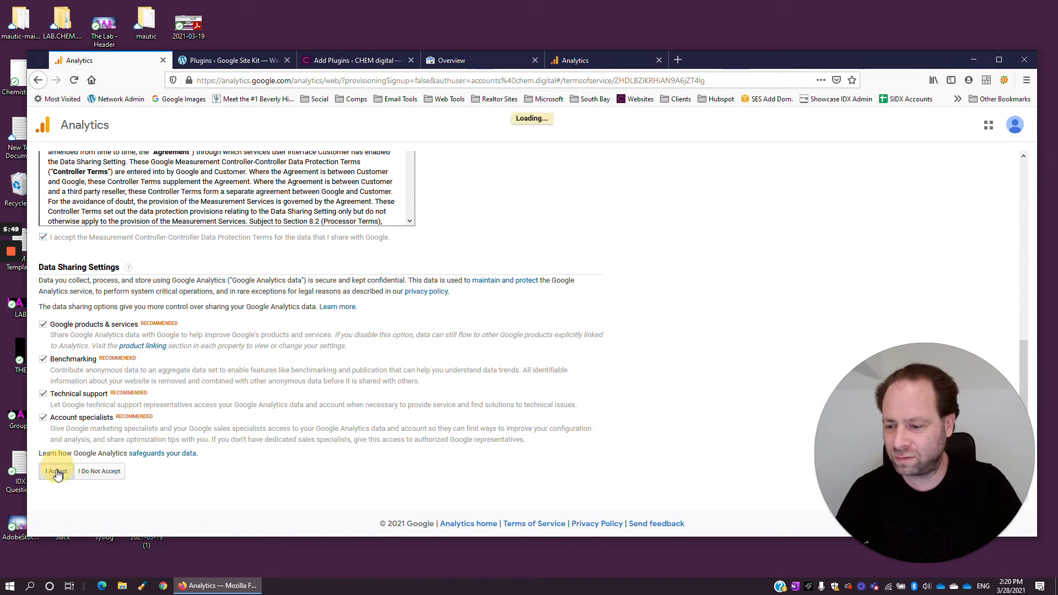
{"action": "double_click", "coordinate": [713, 58]}
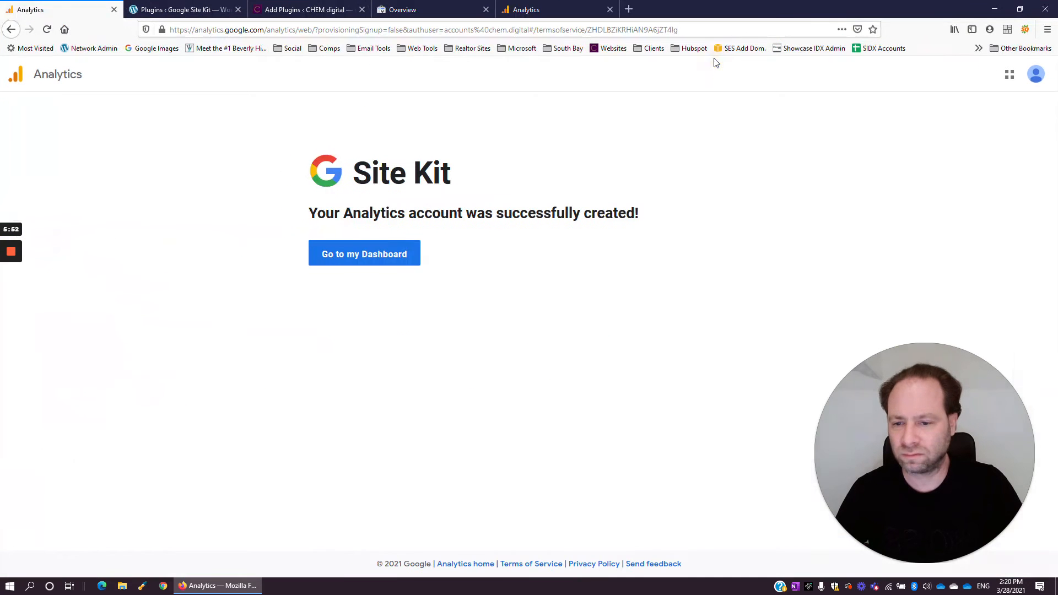
{"action": "left_click", "coordinate": [366, 261]}
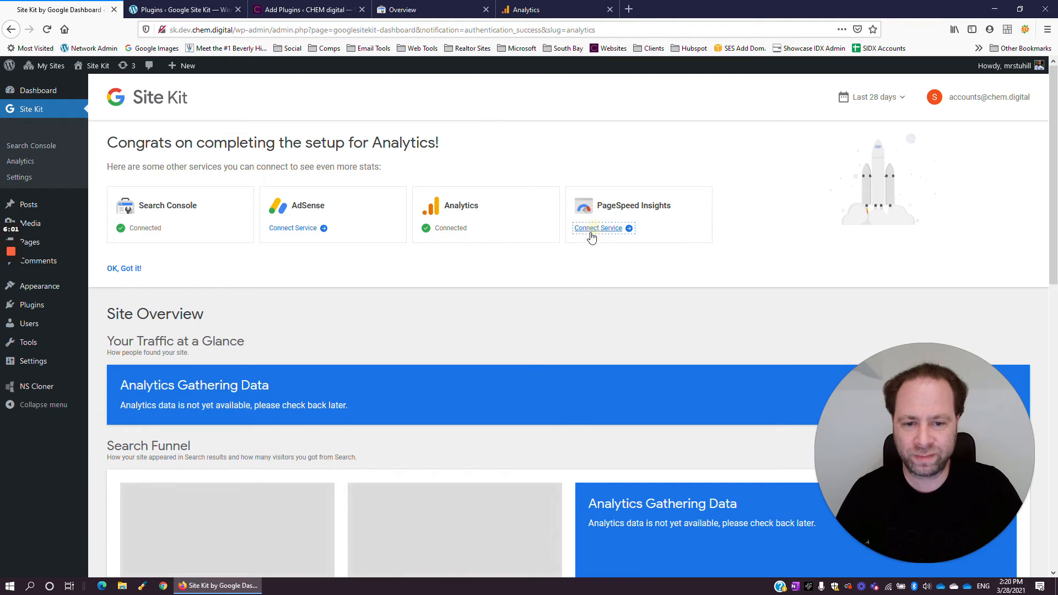
Step: Connect the PageSpeed Insights service and look over the Site Overview on the Site Kit dashboard
{"action": "left_click", "coordinate": [596, 229]}
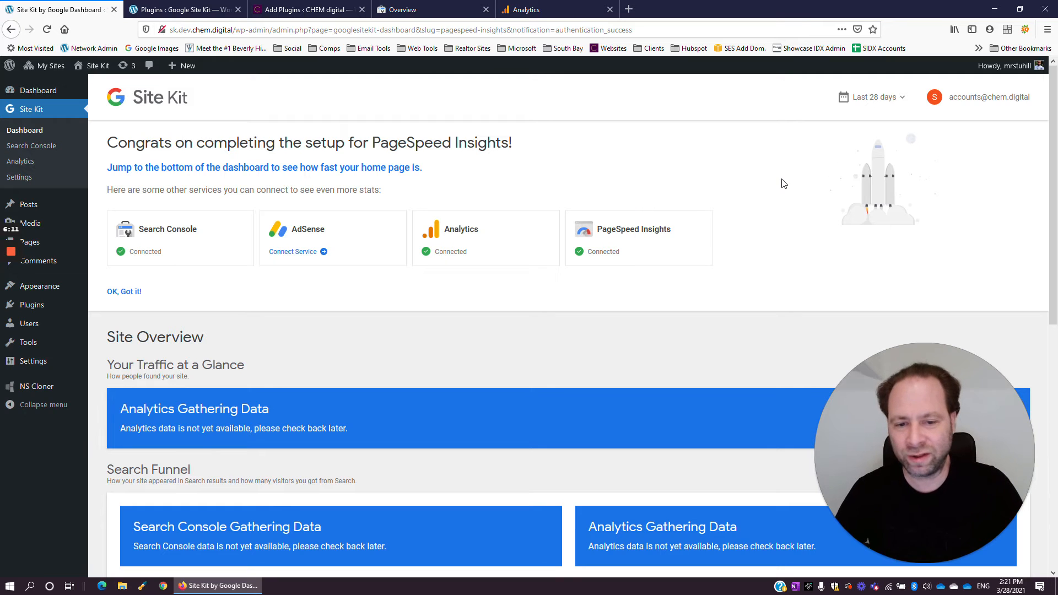
{"action": "scroll", "coordinate": [785, 183], "scroll_direction": "down", "scroll_amount": 1}
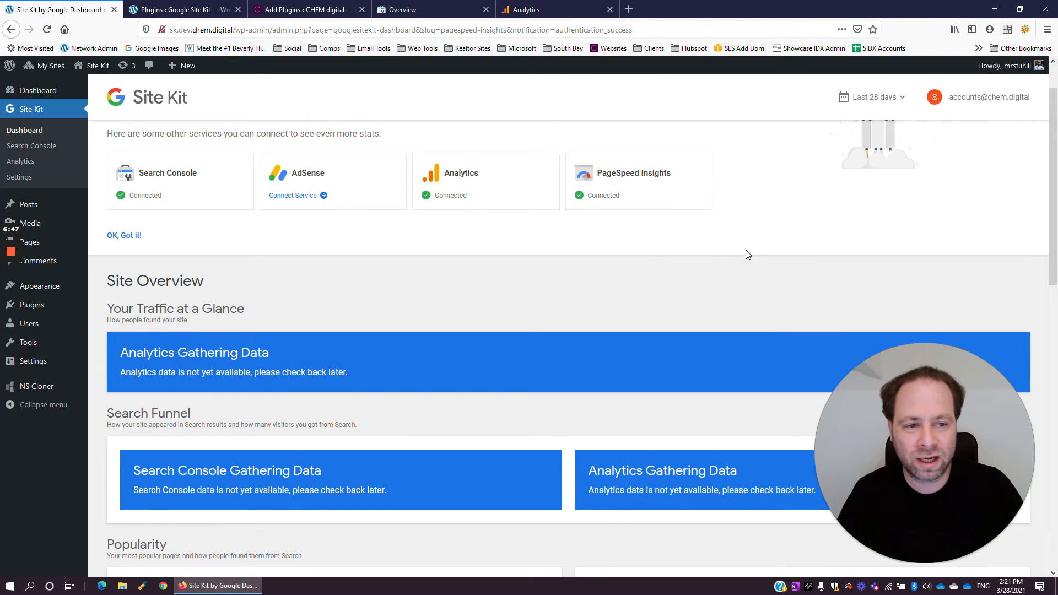
{"action": "scroll", "coordinate": [748, 255], "scroll_direction": "up", "scroll_amount": 2}
{"action": "scroll", "coordinate": [747, 255], "scroll_direction": "down", "scroll_amount": 2}
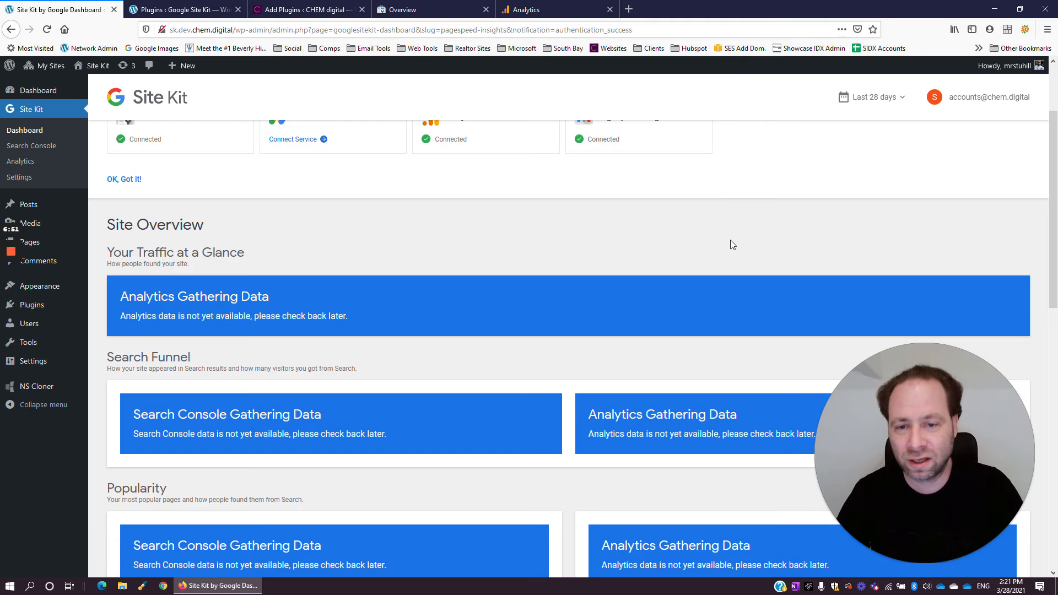
Step: Review the connected services on the Site Kit dashboard and dismiss the PageSpeed Insights setup notice
{"action": "scroll", "coordinate": [747, 313], "scroll_direction": "up", "scroll_amount": 2}
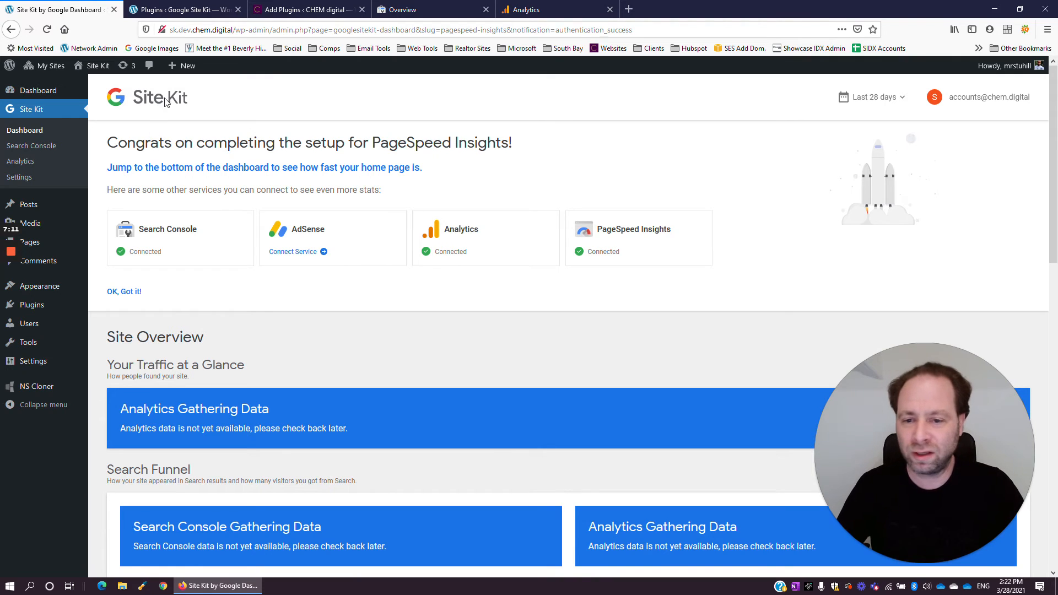
{"action": "scroll", "coordinate": [159, 104], "scroll_direction": "down", "scroll_amount": 1}
{"action": "scroll", "coordinate": [430, 251], "scroll_direction": "down", "scroll_amount": 2}
{"action": "scroll", "coordinate": [442, 213], "scroll_direction": "up", "scroll_amount": 3}
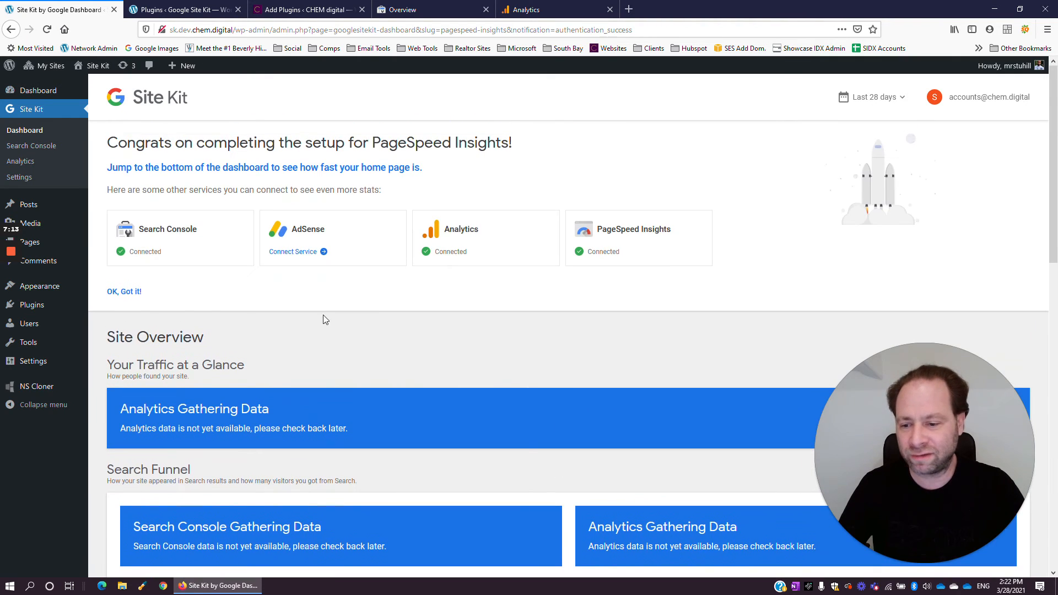
{"action": "left_click", "coordinate": [136, 294]}
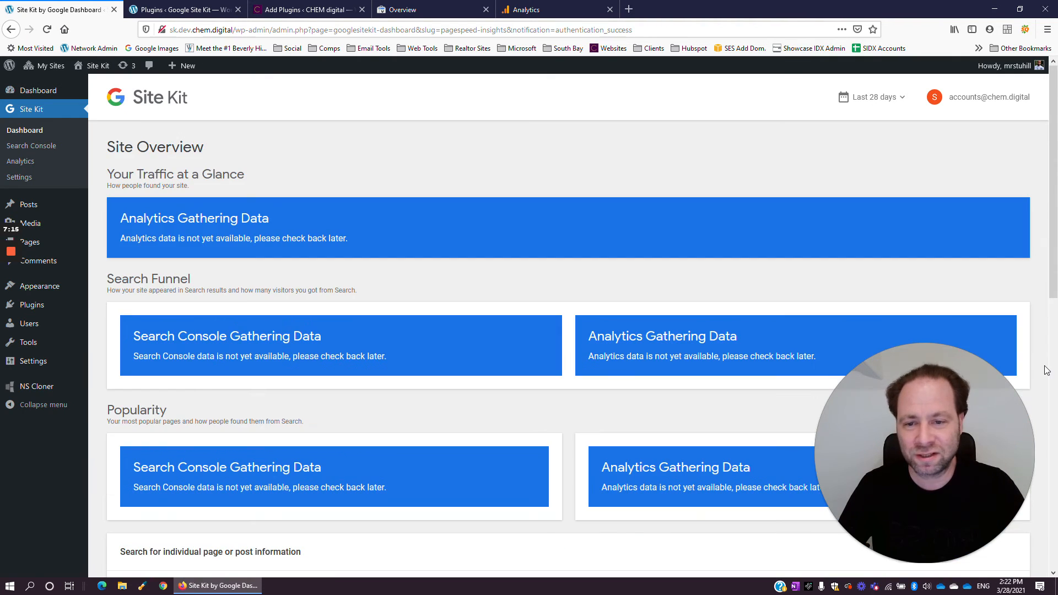
Step: Reopen the Site Kit dashboard and examine the Analytics and Search Console data status in the Site Overview
{"action": "scroll", "coordinate": [581, 276], "scroll_direction": "down", "scroll_amount": 3}
{"action": "scroll", "coordinate": [451, 291], "scroll_direction": "up", "scroll_amount": 3}
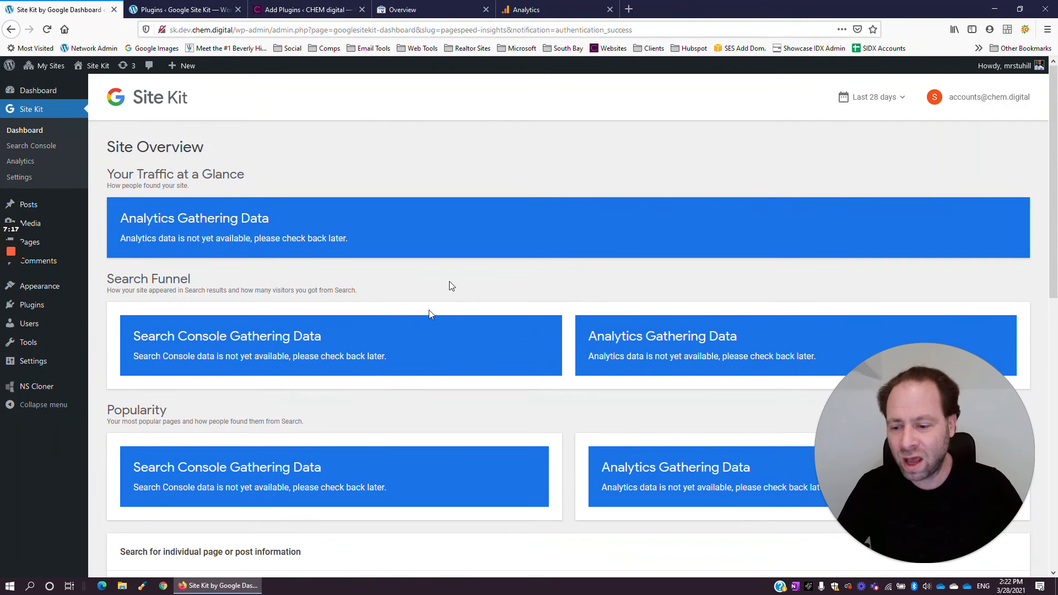
{"action": "left_click", "coordinate": [23, 132]}
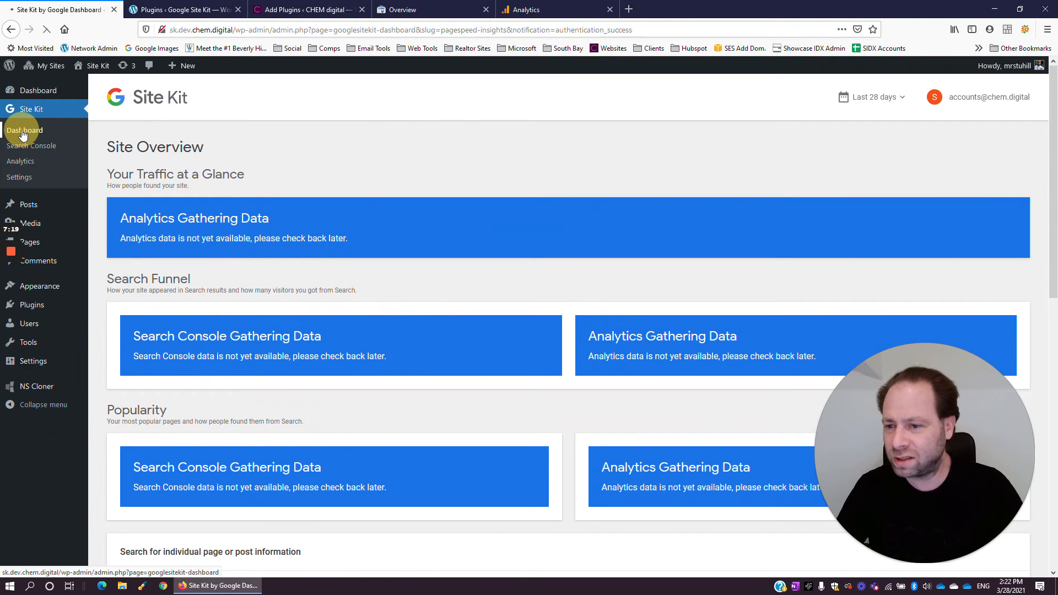
{"action": "scroll", "coordinate": [209, 165], "scroll_direction": "down", "scroll_amount": 4}
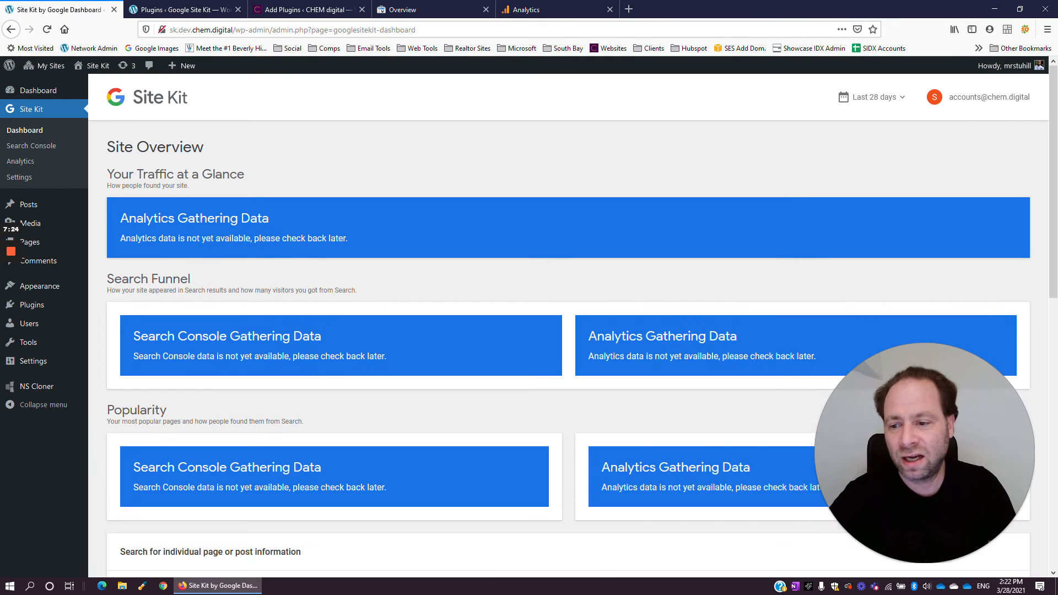
{"action": "left_click_drag", "start_coordinate": [114, 240], "coordinate": [445, 235]}
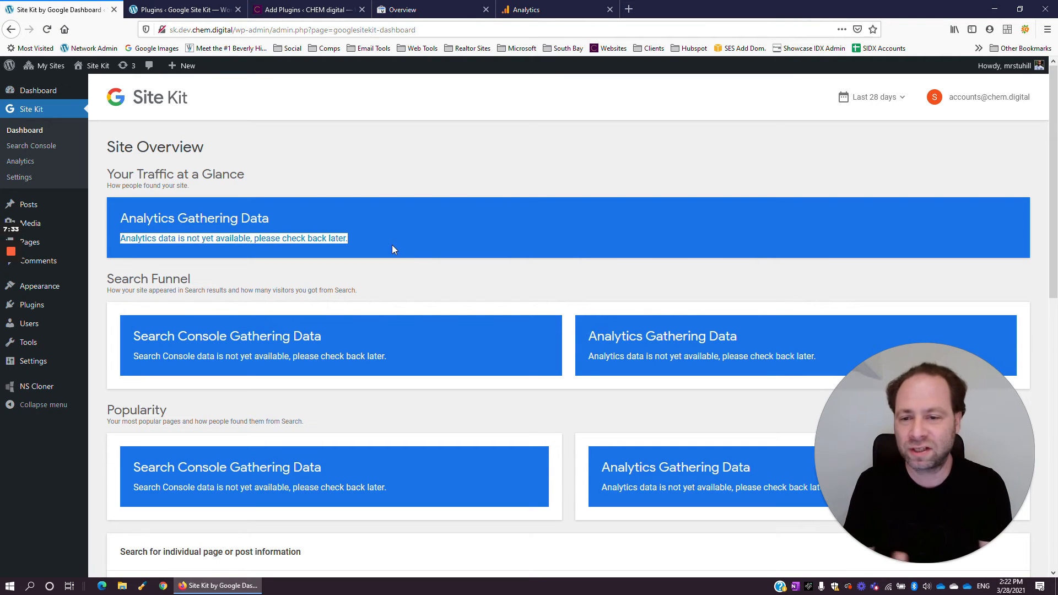
Step: Switch to Google Search Console for coloradohomesforsale.com and examine the overview, the Performance report and its query list
{"action": "left_click", "coordinate": [395, 7]}
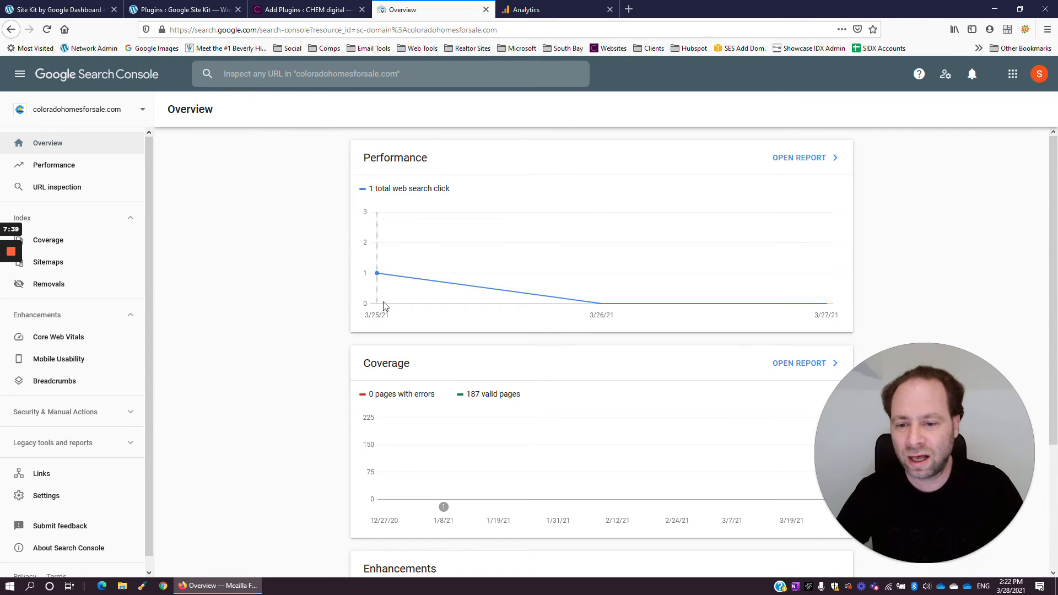
{"action": "mouse_move", "coordinate": [384, 307]}
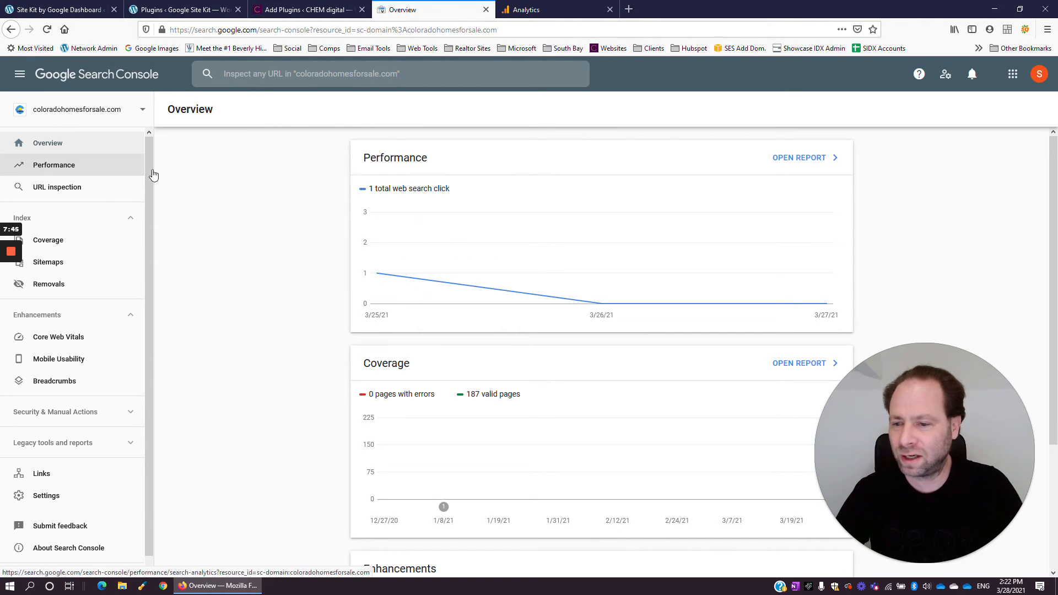
{"action": "mouse_move", "coordinate": [372, 282]}
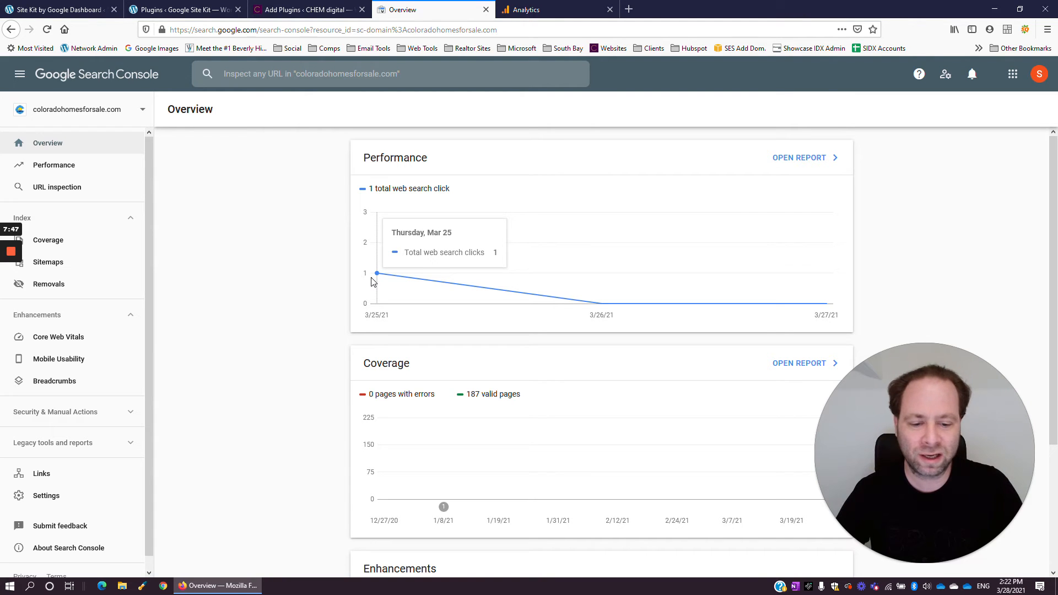
{"action": "left_click", "coordinate": [86, 168]}
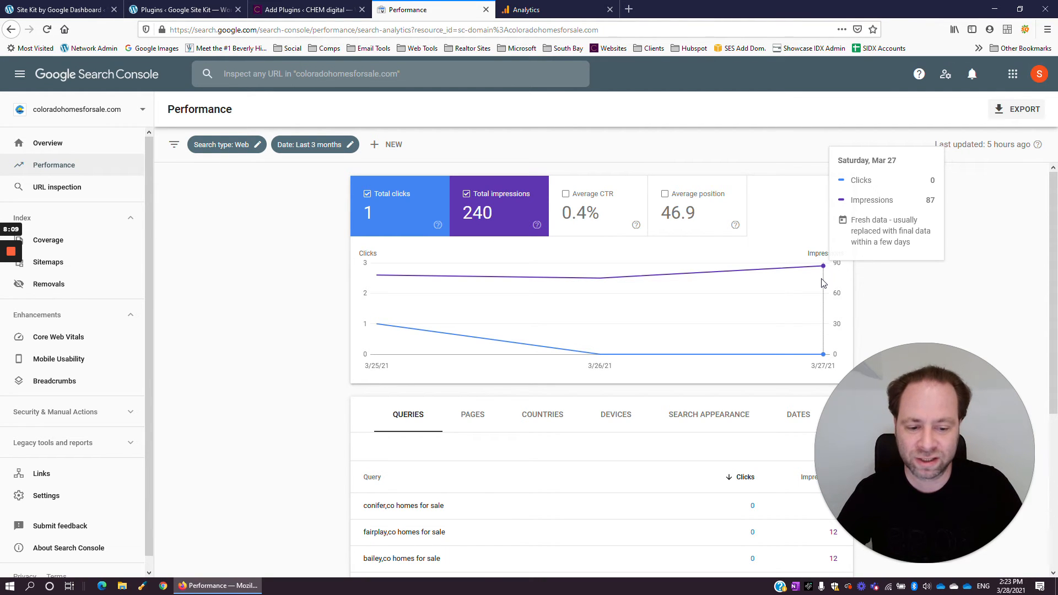
{"action": "scroll", "coordinate": [633, 380], "scroll_direction": "down", "scroll_amount": 5}
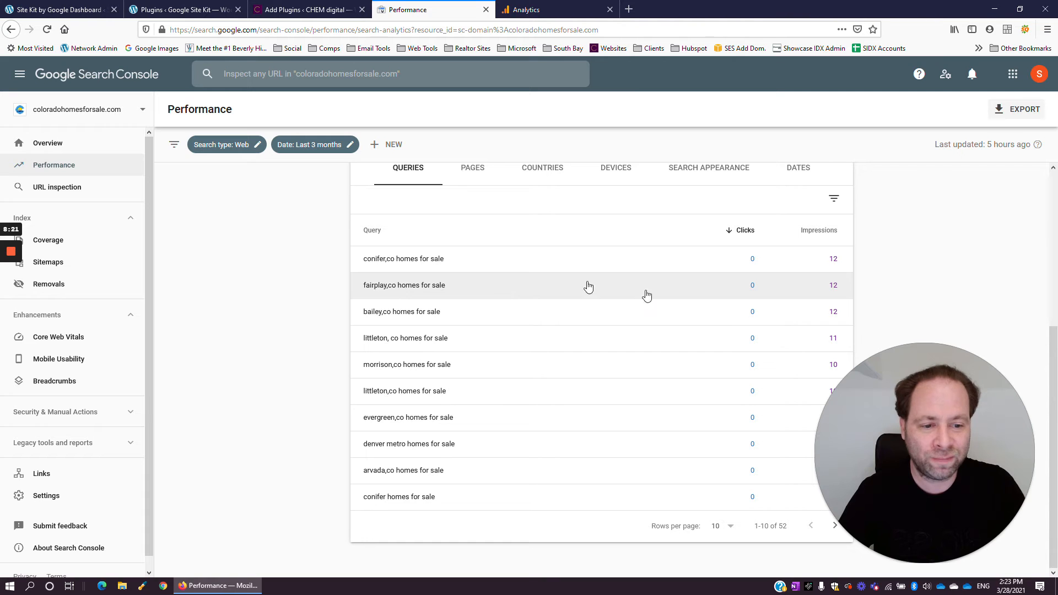
Step: View the Performance data for the query "conifer,co homes for sale", then return to the full query list
{"action": "left_click", "coordinate": [835, 259]}
{"action": "left_click", "coordinate": [720, 269]}
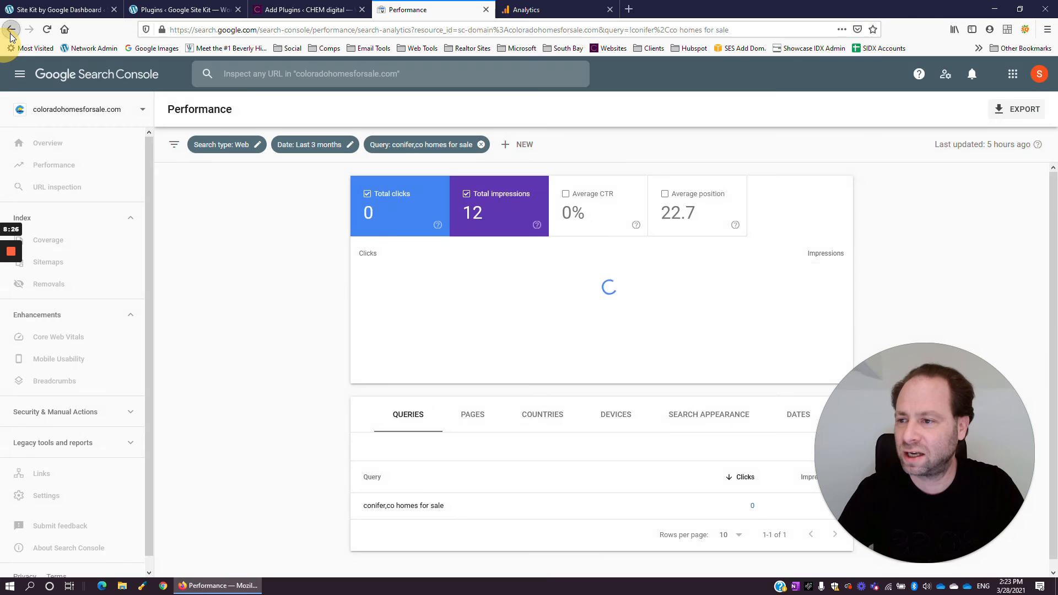
{"action": "left_click", "coordinate": [11, 29]}
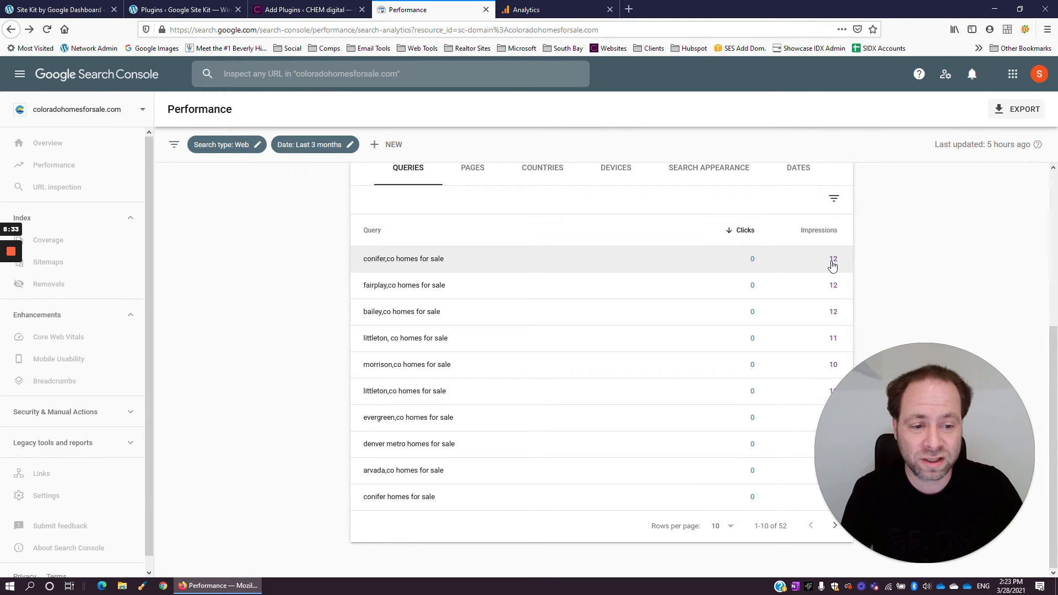
{"action": "scroll", "coordinate": [827, 259], "scroll_direction": "up", "scroll_amount": 3}
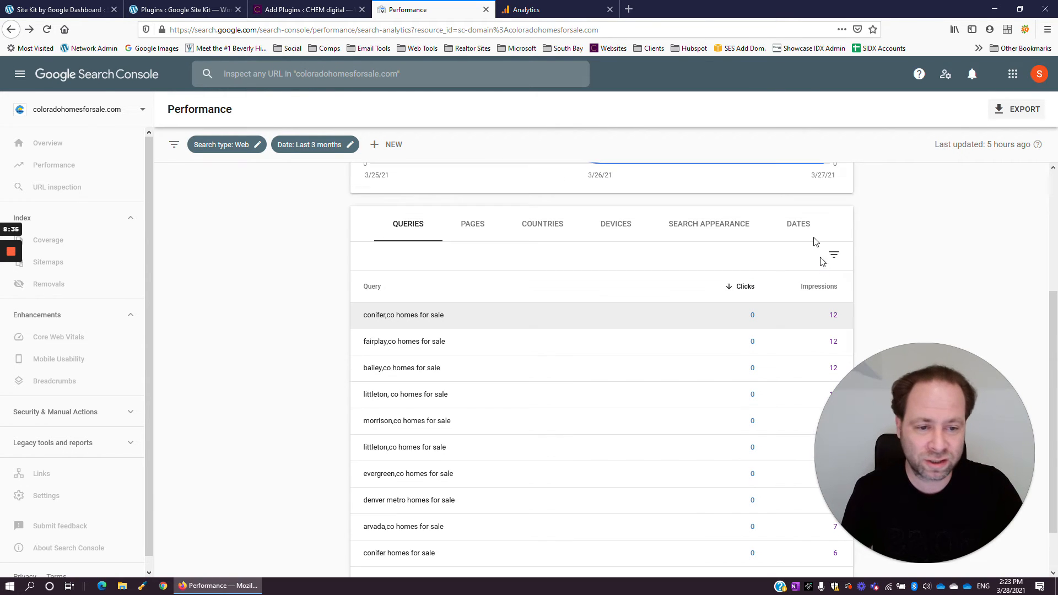
{"action": "scroll", "coordinate": [815, 243], "scroll_direction": "down", "scroll_amount": 3}
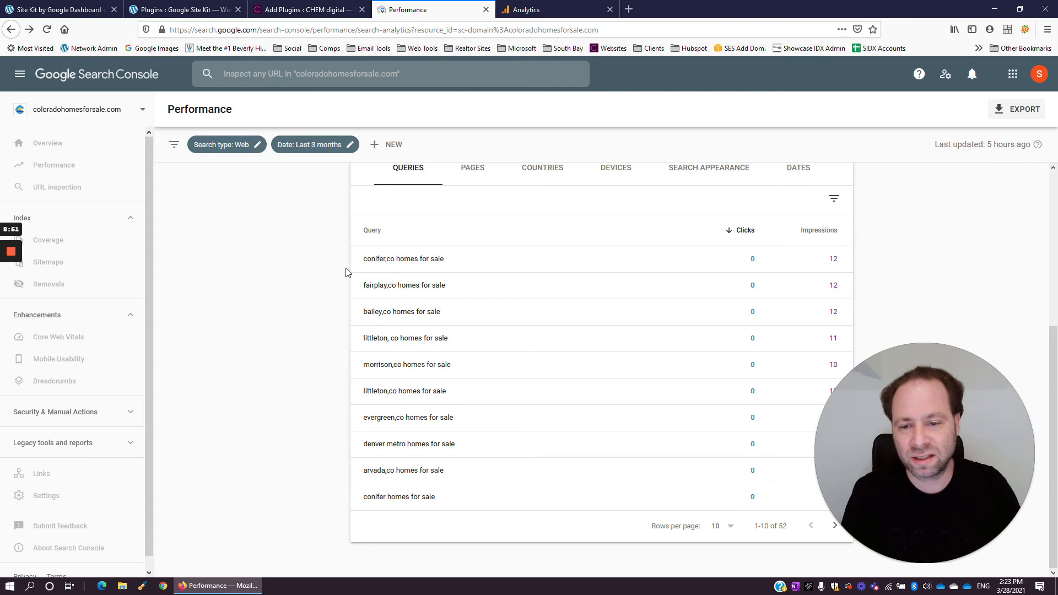
Step: Filter the Performance report to the query "conifer,co homes for sale" and view its breakdown by pages and devices
{"action": "left_click", "coordinate": [397, 258]}
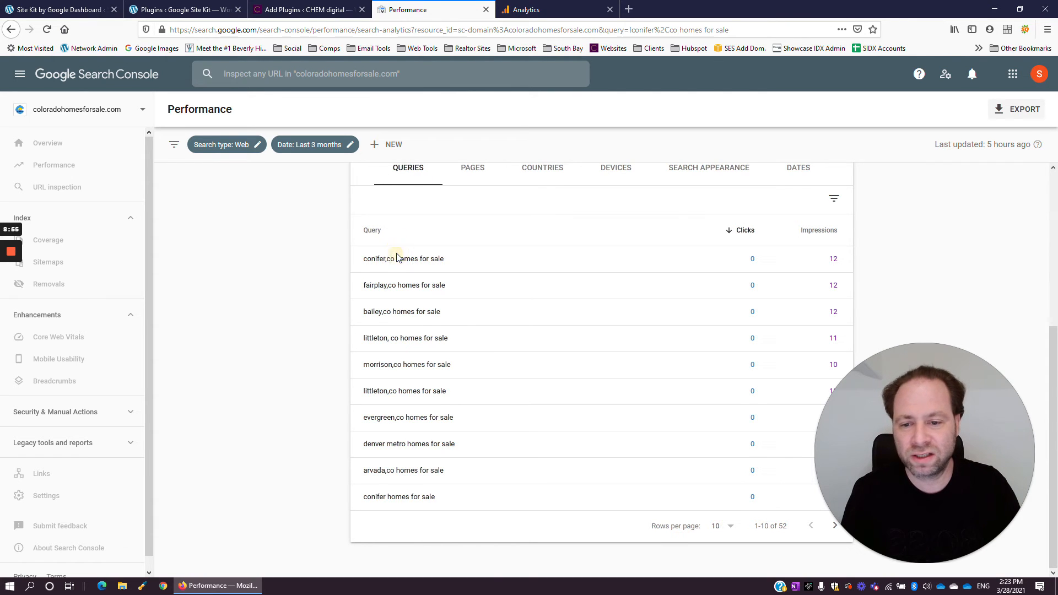
{"action": "scroll", "coordinate": [578, 286], "scroll_direction": "down", "scroll_amount": 2}
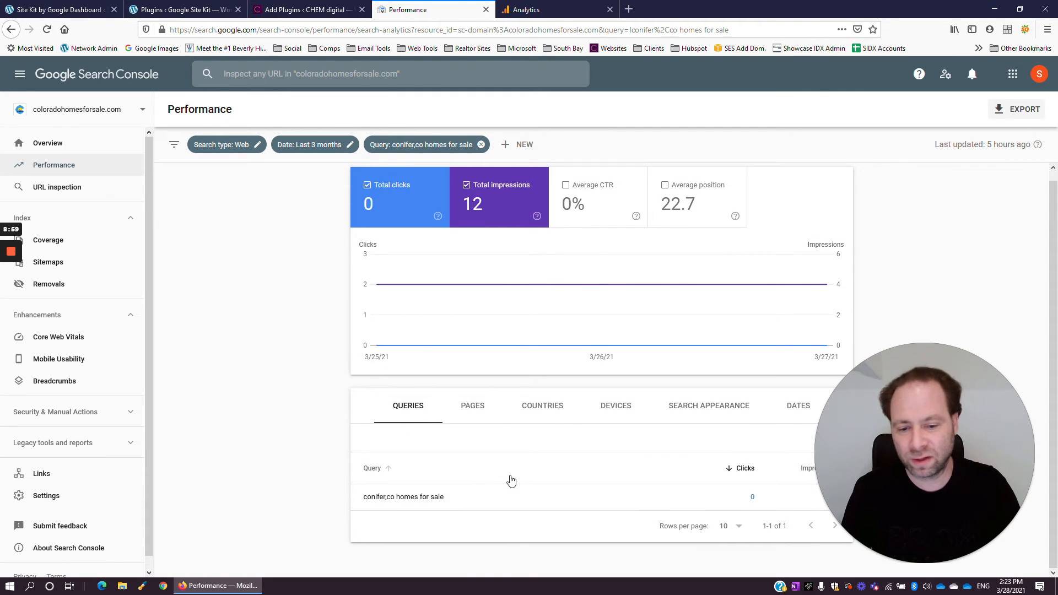
{"action": "left_click", "coordinate": [478, 405]}
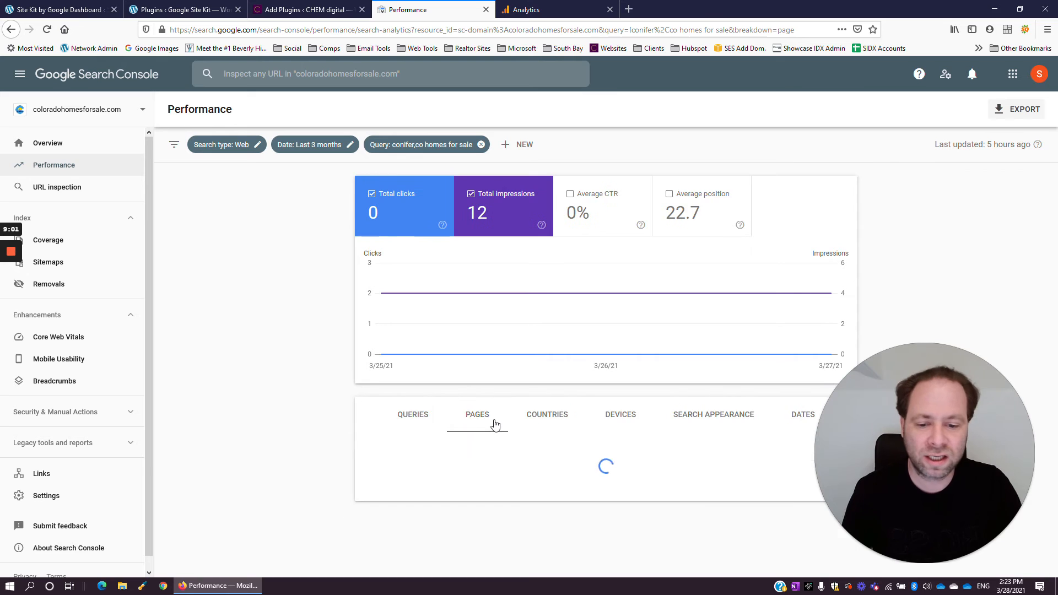
{"action": "left_click", "coordinate": [605, 418]}
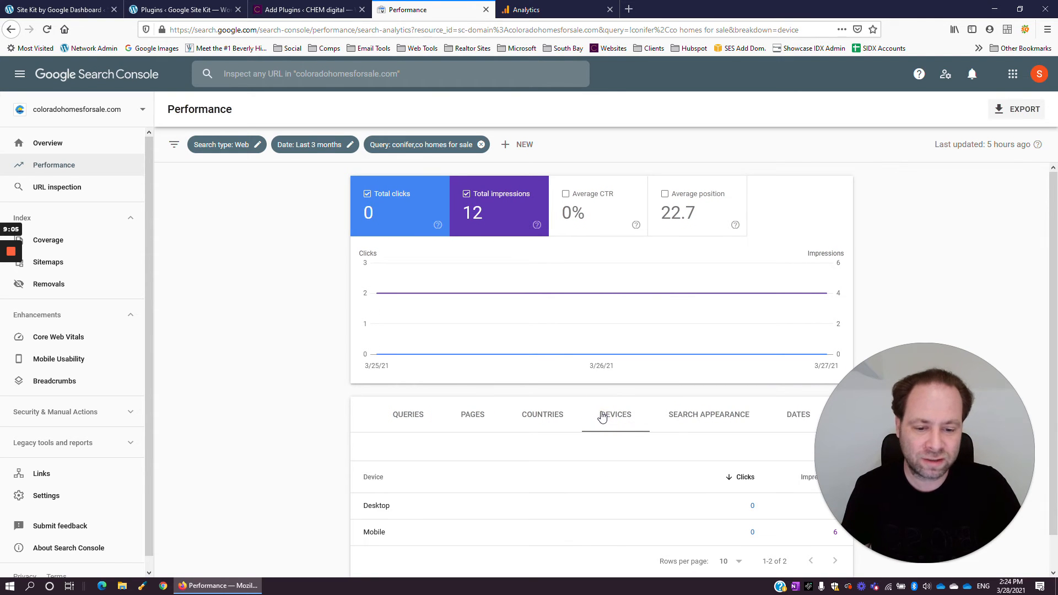
{"action": "left_click_drag", "start_coordinate": [859, 449], "coordinate": [868, 429]}
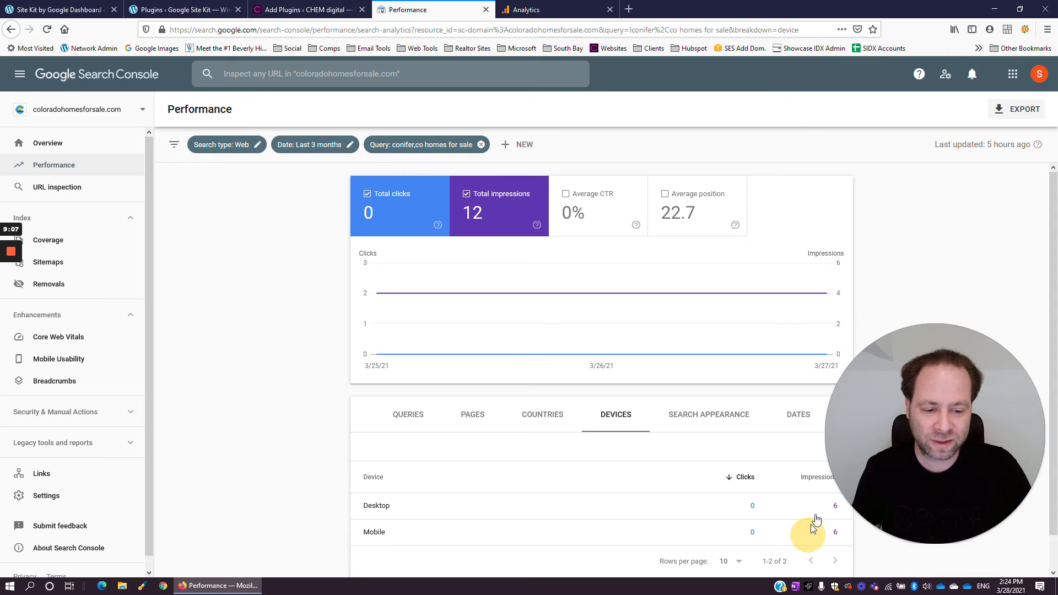
Step: Check the search appearance breakdown for the filtered query, then return to the Search Console overview
{"action": "left_click", "coordinate": [737, 416]}
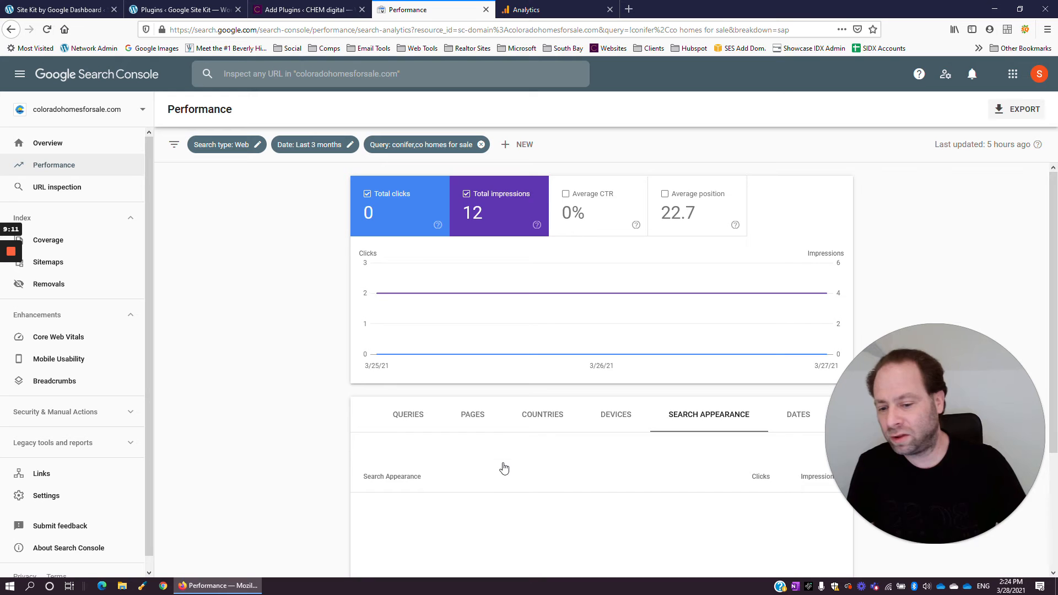
{"action": "scroll", "coordinate": [576, 316], "scroll_direction": "down", "scroll_amount": 1}
{"action": "scroll", "coordinate": [576, 316], "scroll_direction": "down", "scroll_amount": 3}
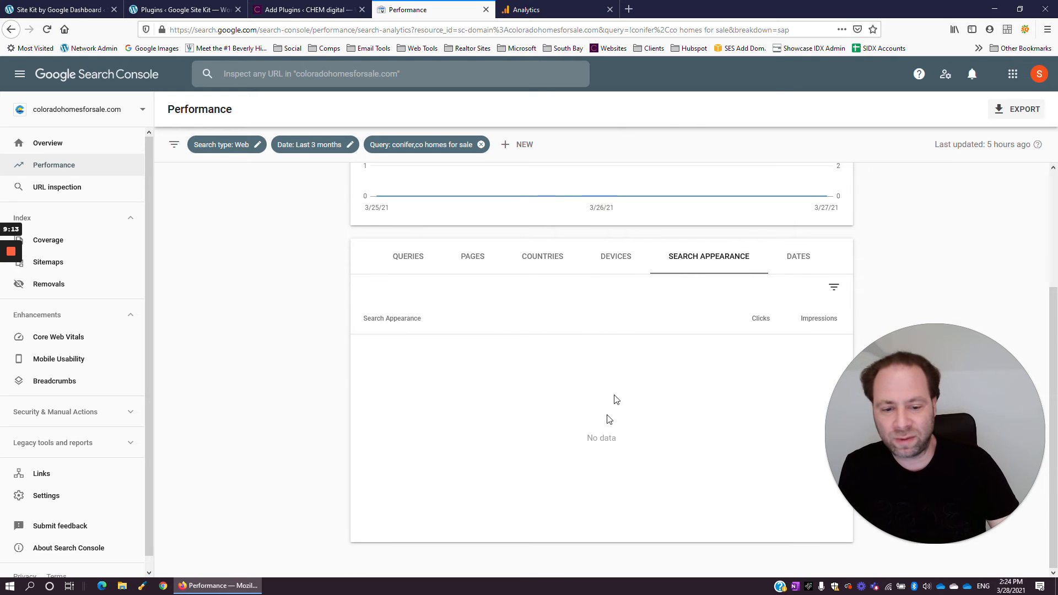
{"action": "scroll", "coordinate": [609, 430], "scroll_direction": "up", "scroll_amount": 2}
{"action": "scroll", "coordinate": [551, 319], "scroll_direction": "up", "scroll_amount": 2}
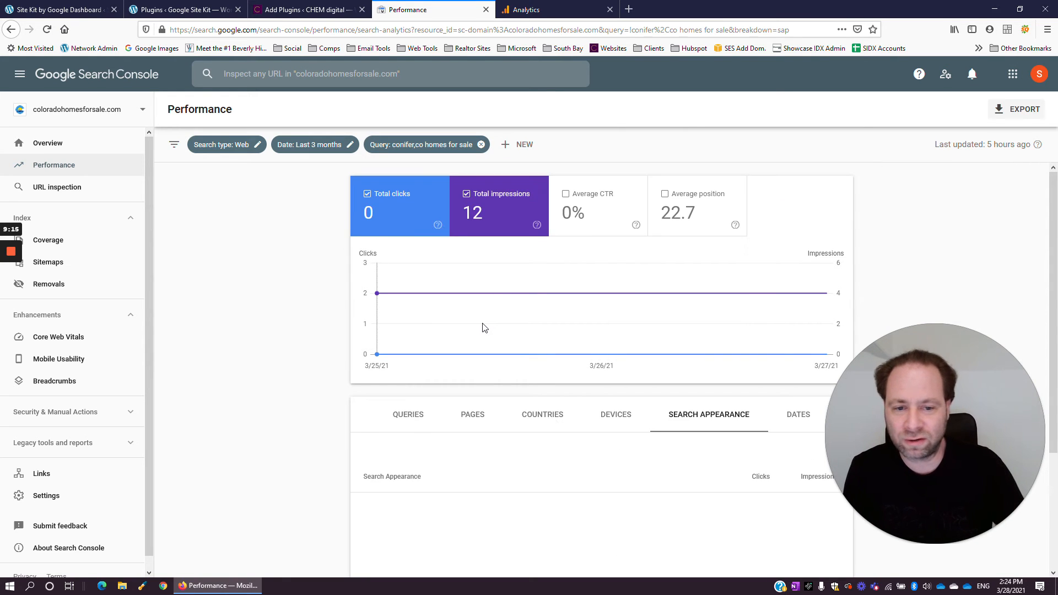
{"action": "left_click", "coordinate": [47, 143]}
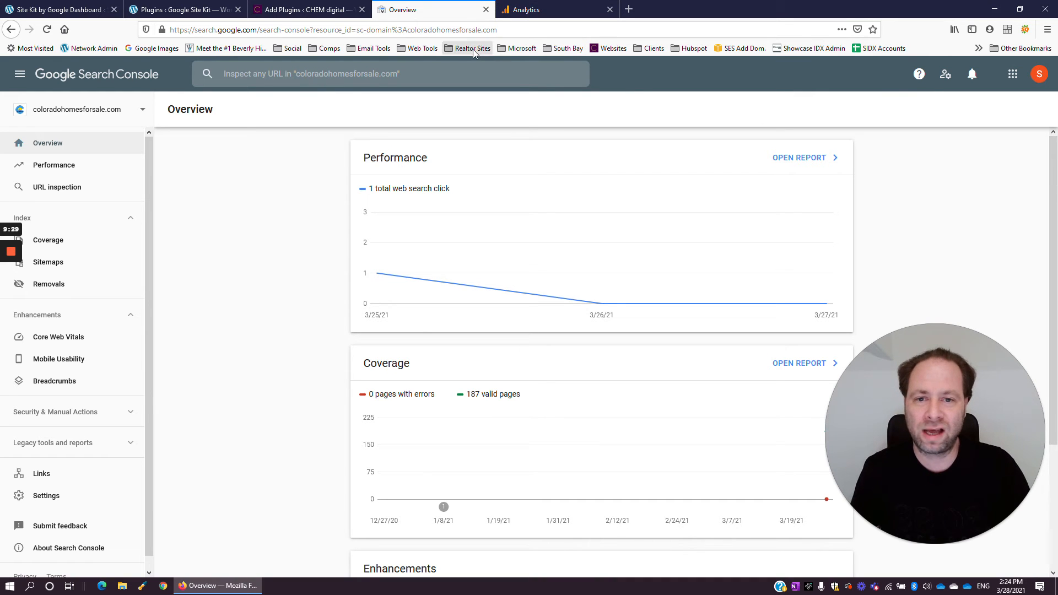
Step: Switch to Google Analytics for SiteKitTest and look through the Audience and Acquisition report groups
{"action": "left_click", "coordinate": [593, 5]}
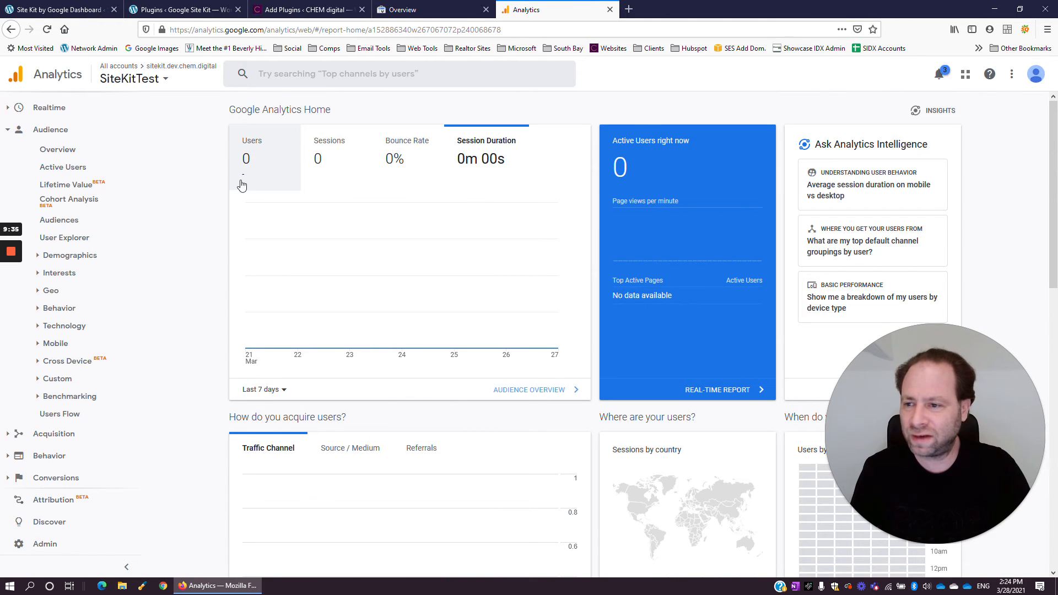
{"action": "left_click", "coordinate": [57, 149]}
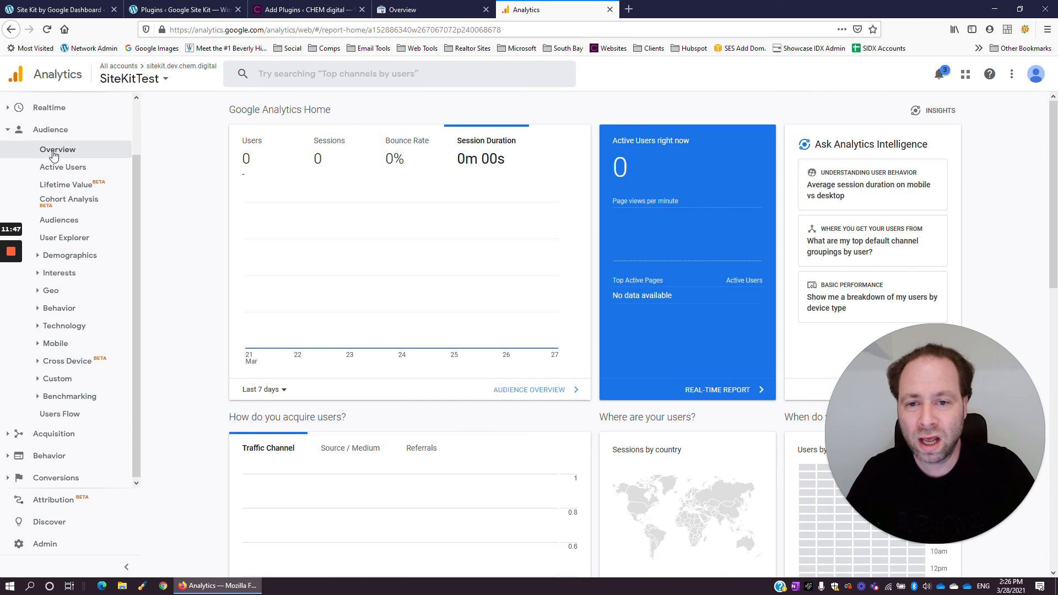
{"action": "left_click", "coordinate": [20, 212]}
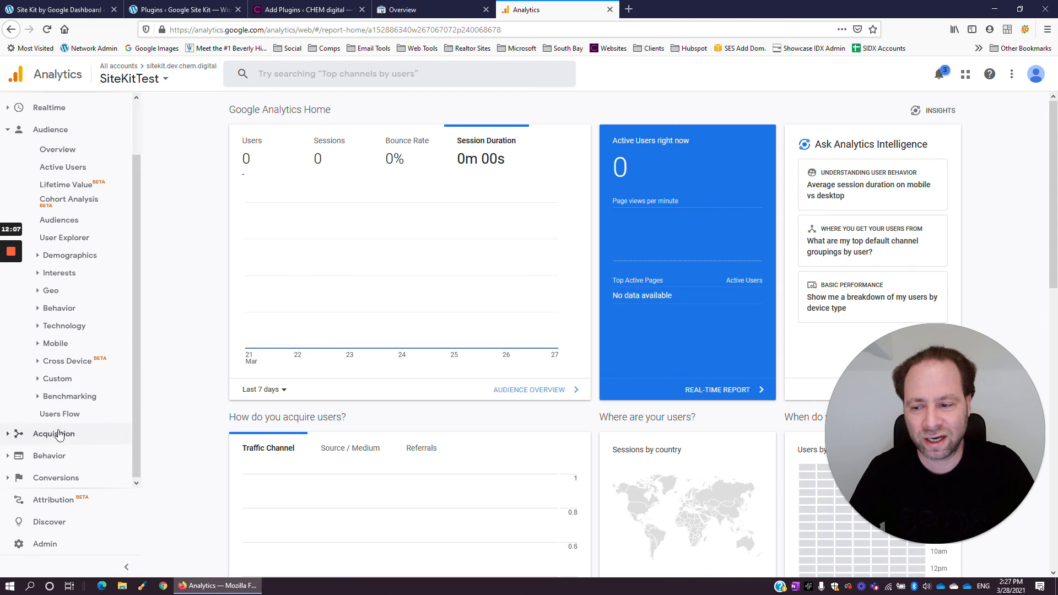
{"action": "left_click", "coordinate": [7, 435]}
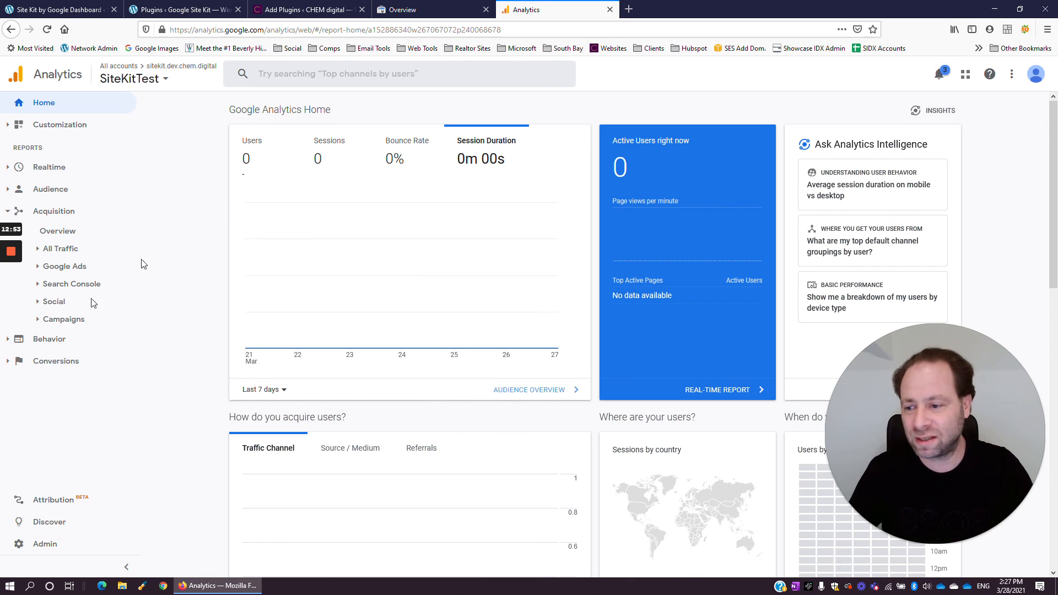
Step: Look over the user acquisition, location and visit time cards on the Google Analytics Home page
{"action": "left_click", "coordinate": [9, 347]}
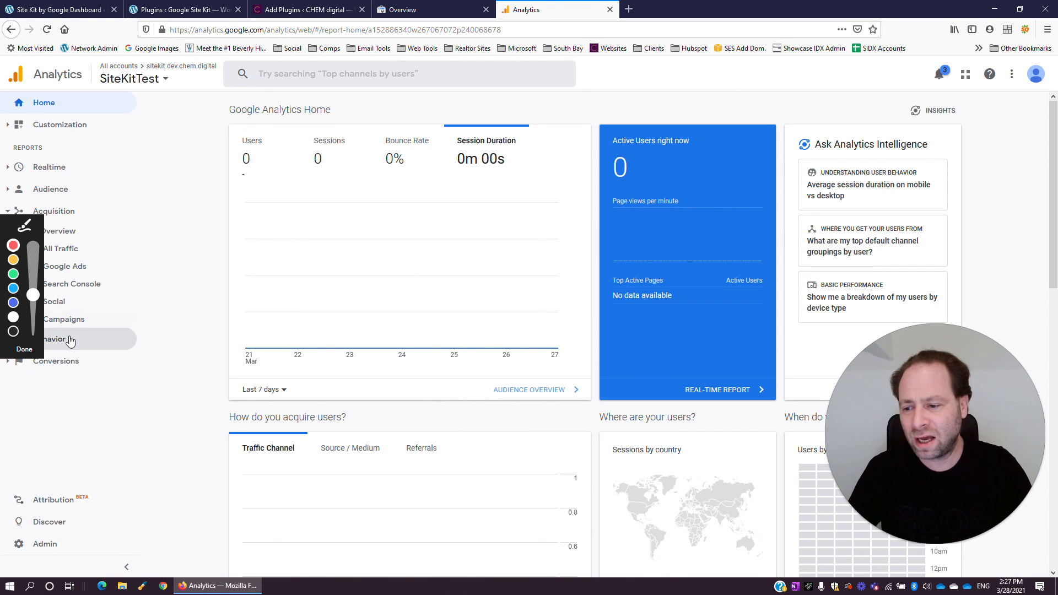
{"action": "left_click", "coordinate": [25, 349]}
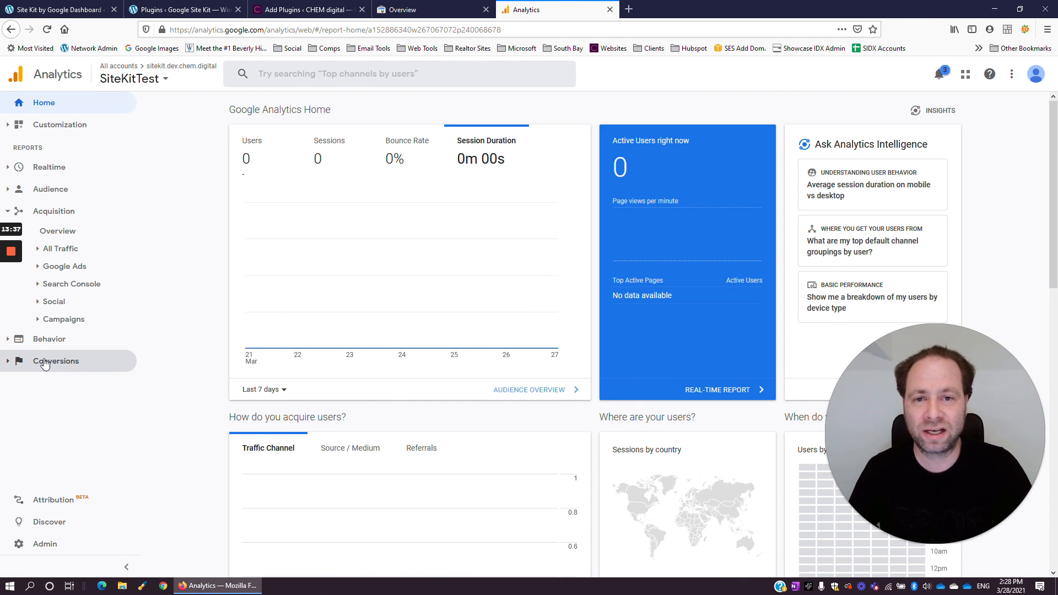
{"action": "mouse_move", "coordinate": [2, 276]}
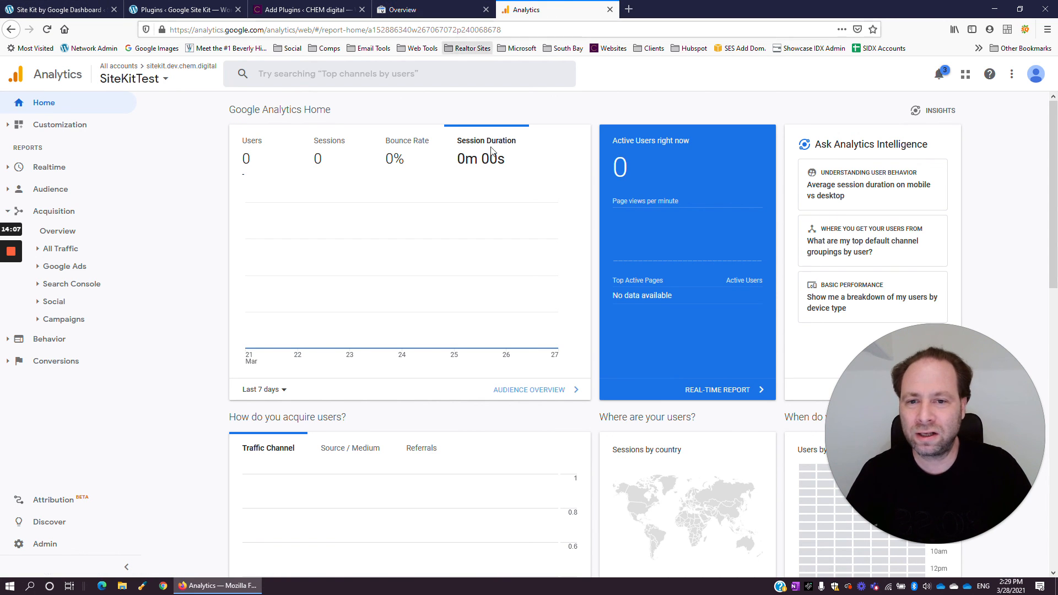
{"action": "scroll", "coordinate": [491, 160], "scroll_direction": "down", "scroll_amount": 4}
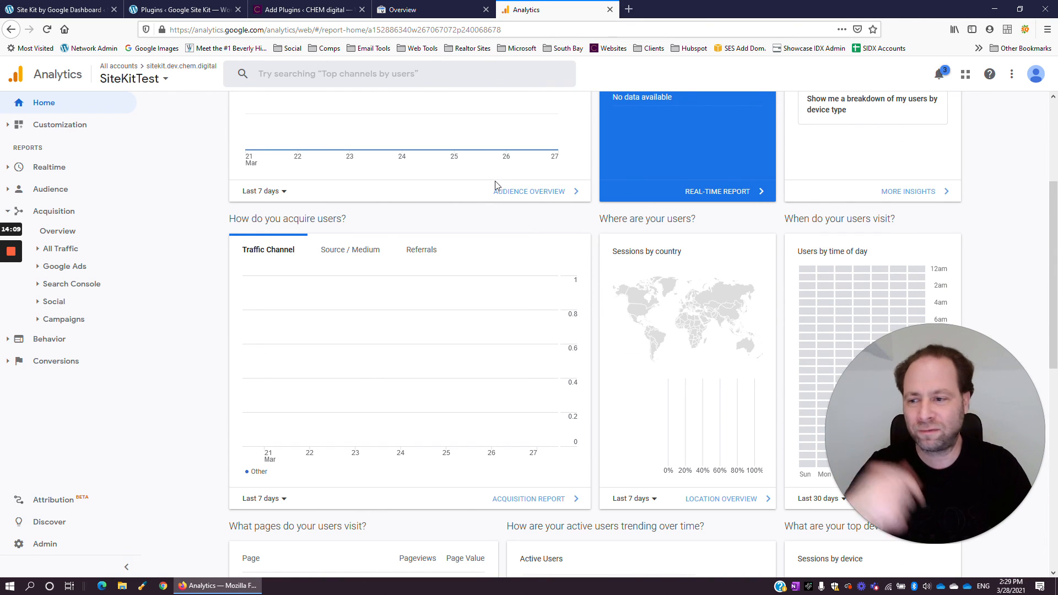